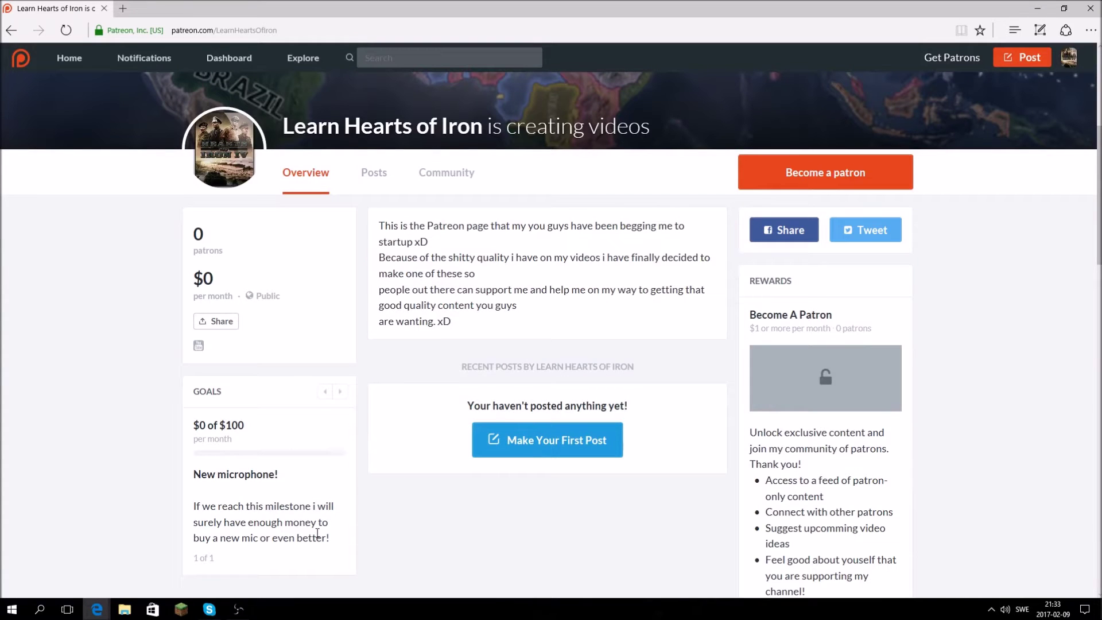
{"action": "scroll", "coordinate": [414, 422], "scroll_direction": "up", "scroll_amount": 1}
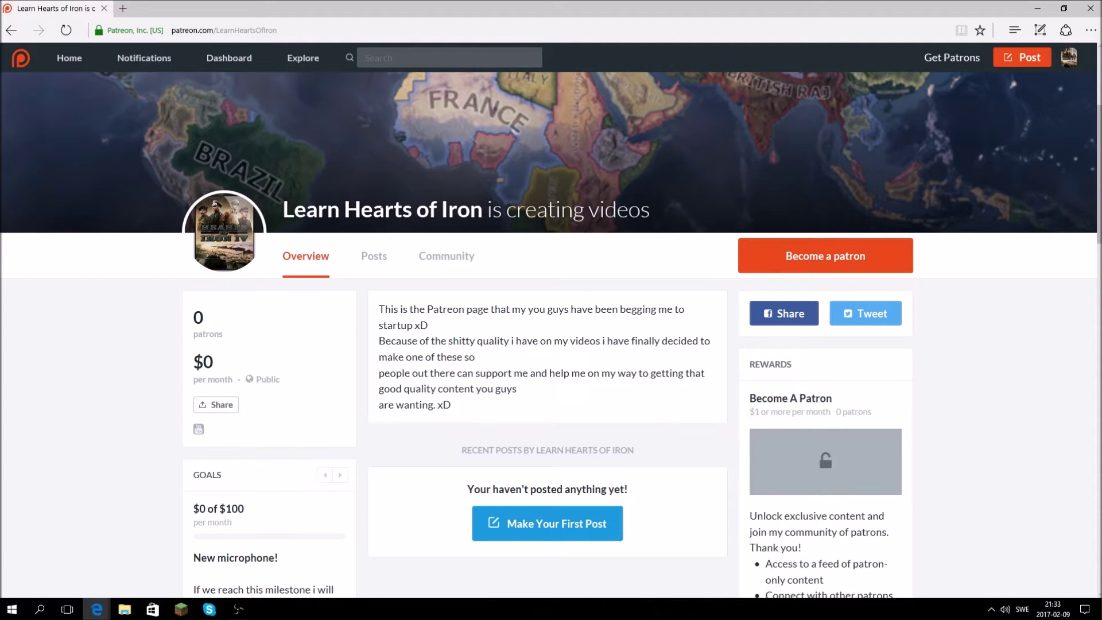
{"action": "scroll", "coordinate": [668, 185], "scroll_direction": "up", "scroll_amount": 1}
{"action": "scroll", "coordinate": [355, 395], "scroll_direction": "down", "scroll_amount": 2}
{"action": "scroll", "coordinate": [355, 395], "scroll_direction": "down", "scroll_amount": 3}
{"action": "scroll", "coordinate": [355, 385], "scroll_direction": "down", "scroll_amount": 4}
{"action": "scroll", "coordinate": [351, 383], "scroll_direction": "down", "scroll_amount": 2}
{"action": "scroll", "coordinate": [351, 384], "scroll_direction": "up", "scroll_amount": 3}
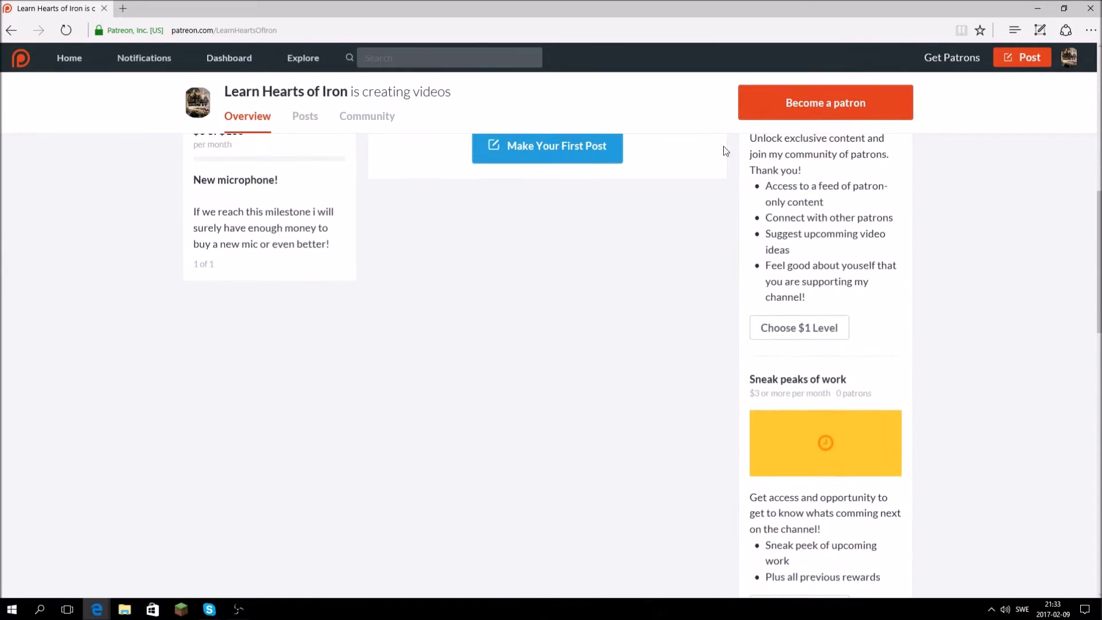
{"action": "scroll", "coordinate": [791, 359], "scroll_direction": "down", "scroll_amount": 5}
{"action": "scroll", "coordinate": [720, 445], "scroll_direction": "down", "scroll_amount": 3}
{"action": "scroll", "coordinate": [719, 444], "scroll_direction": "down", "scroll_amount": 4}
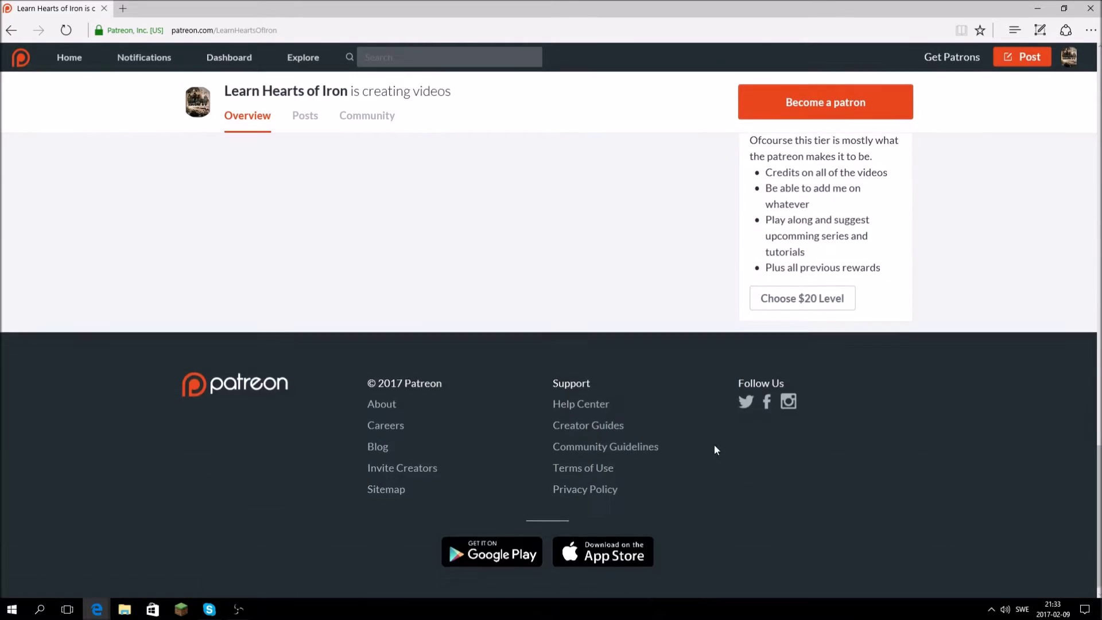
{"action": "scroll", "coordinate": [714, 445], "scroll_direction": "up", "scroll_amount": 4}
{"action": "scroll", "coordinate": [621, 526], "scroll_direction": "up", "scroll_amount": 4}
{"action": "scroll", "coordinate": [356, 433], "scroll_direction": "up", "scroll_amount": 3}
{"action": "scroll", "coordinate": [333, 422], "scroll_direction": "up", "scroll_amount": 5}
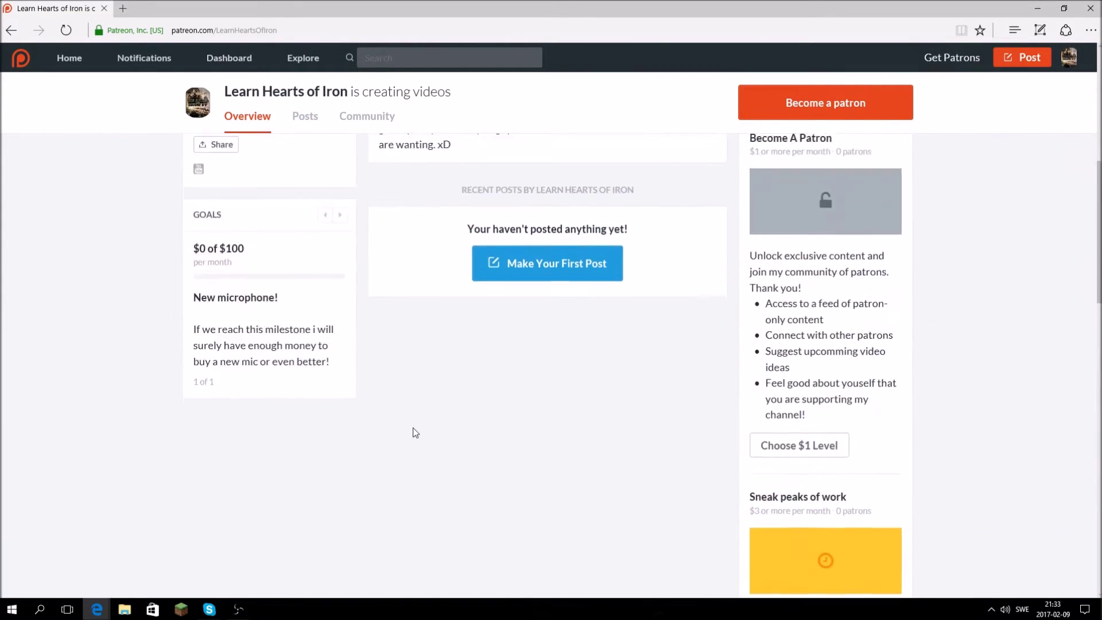
{"action": "scroll", "coordinate": [413, 431], "scroll_direction": "up", "scroll_amount": 3}
{"action": "scroll", "coordinate": [413, 431], "scroll_direction": "down", "scroll_amount": 3}
{"action": "scroll", "coordinate": [407, 423], "scroll_direction": "down", "scroll_amount": 2}
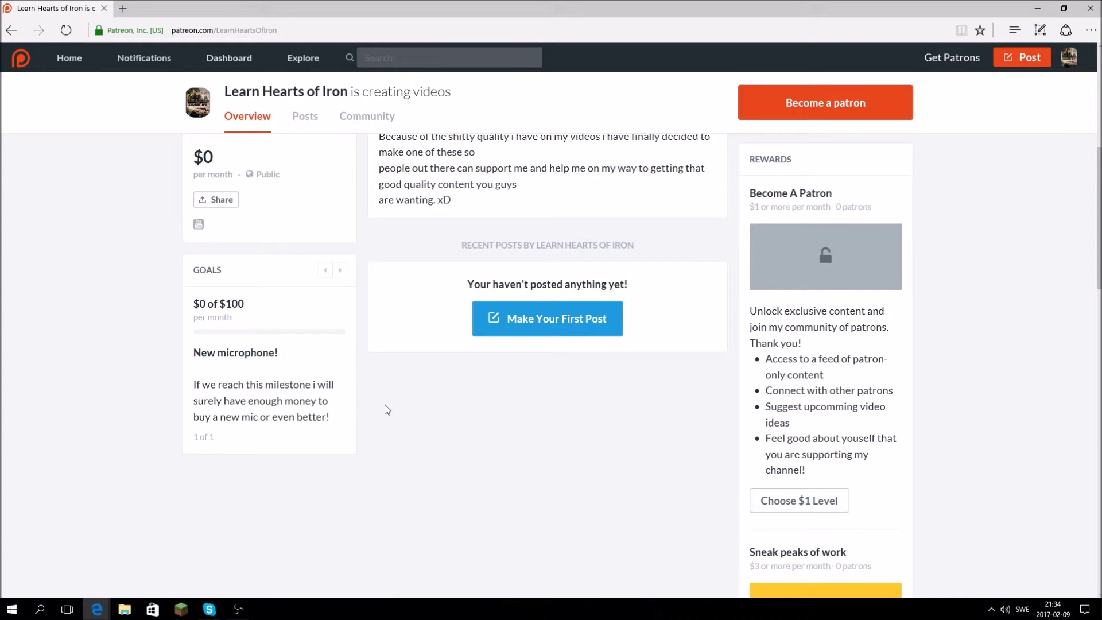
{"action": "scroll", "coordinate": [290, 386], "scroll_direction": "up", "scroll_amount": 4}
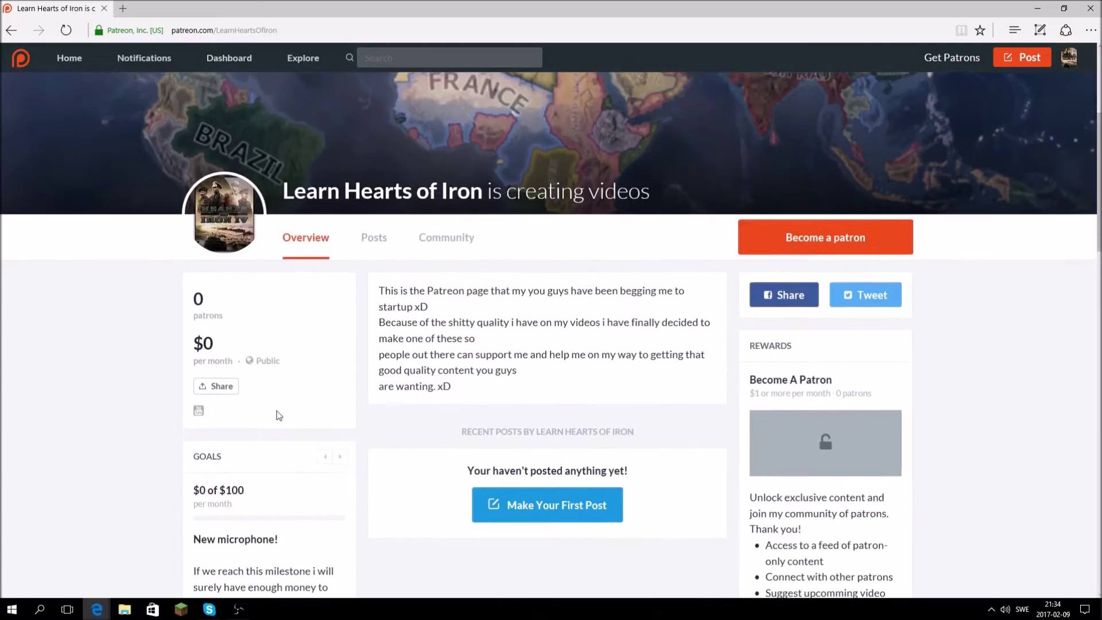
{"action": "scroll", "coordinate": [291, 375], "scroll_direction": "up", "scroll_amount": 3}
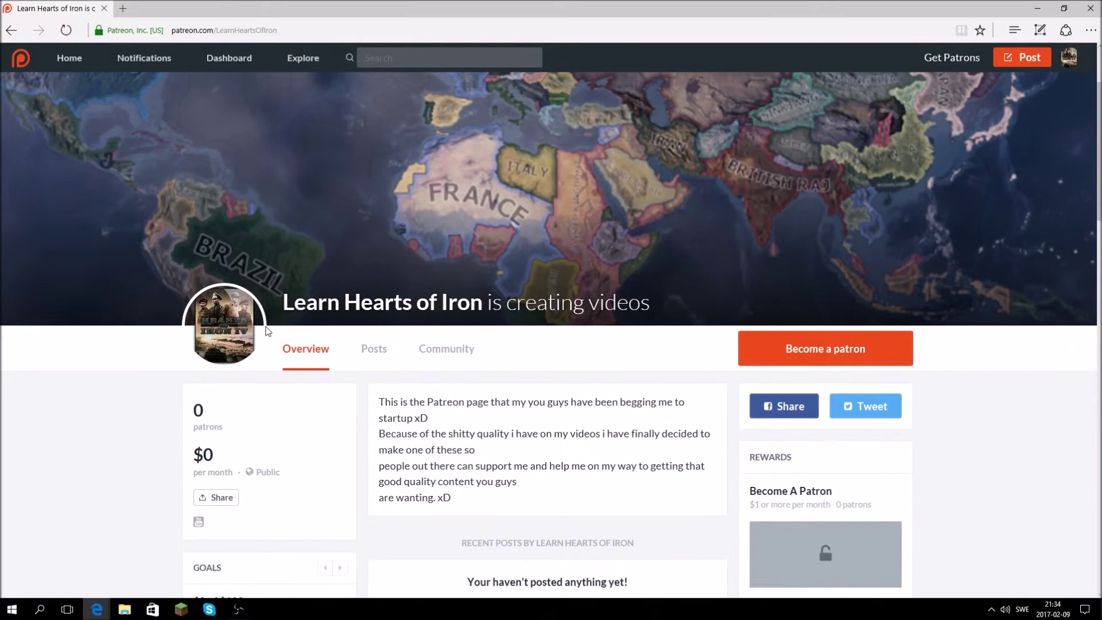
{"action": "scroll", "coordinate": [250, 328], "scroll_direction": "down", "scroll_amount": 5}
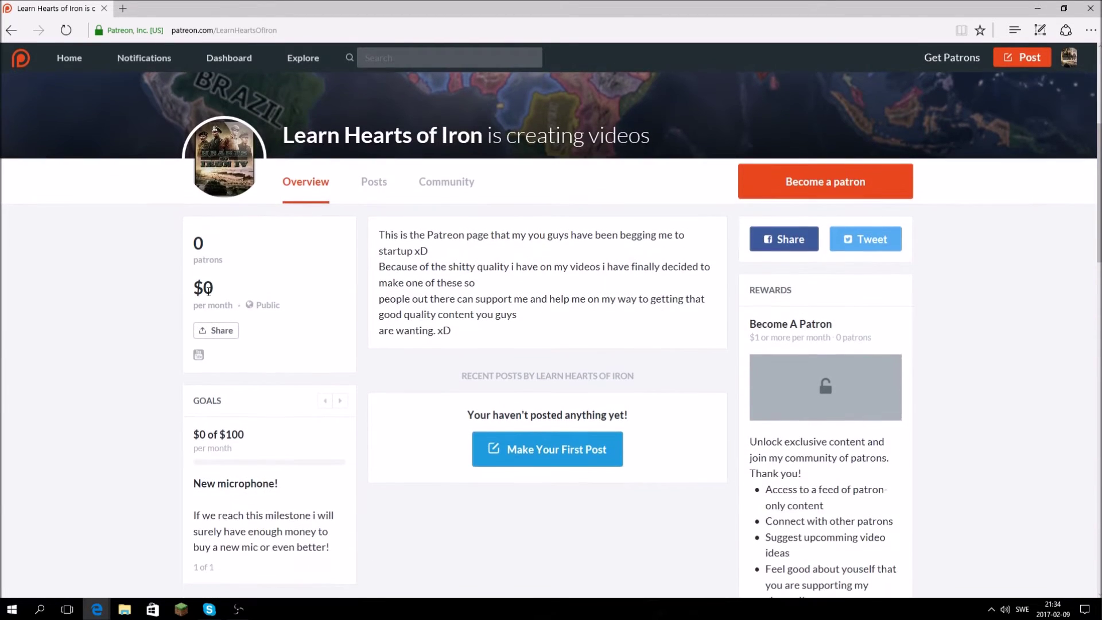
{"action": "scroll", "coordinate": [248, 345], "scroll_direction": "down", "scroll_amount": 4}
{"action": "scroll", "coordinate": [338, 309], "scroll_direction": "up", "scroll_amount": 5}
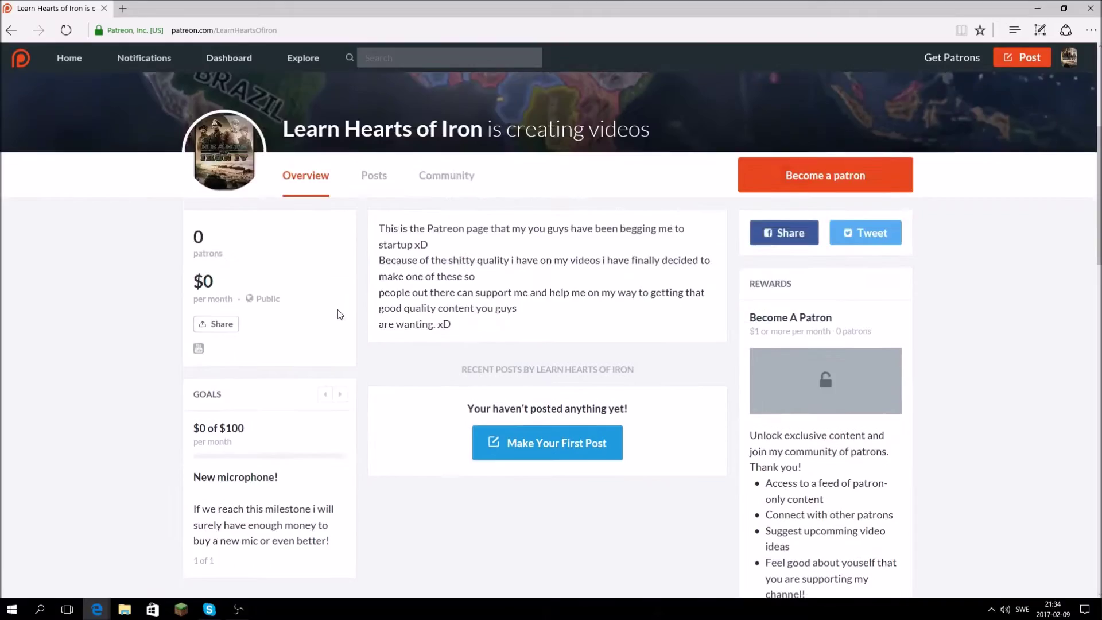
{"action": "scroll", "coordinate": [160, 254], "scroll_direction": "down", "scroll_amount": 7}
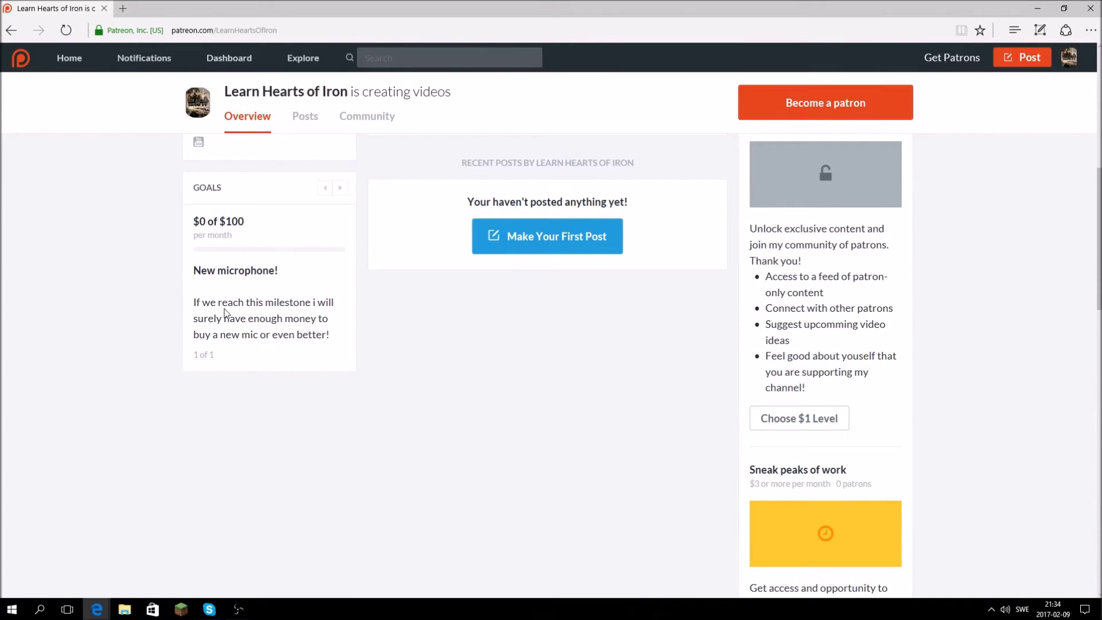
Highlight the microphone goal text and its $0 of $100 amount several times.
{"action": "left_click_drag", "start_coordinate": [193, 215], "coordinate": [342, 358]}
{"action": "left_click", "coordinate": [217, 222]}
{"action": "left_click_drag", "start_coordinate": [245, 221], "coordinate": [226, 221]}
{"action": "left_click", "coordinate": [235, 216]}
{"action": "left_click_drag", "start_coordinate": [247, 221], "coordinate": [195, 221]}
{"action": "left_click", "coordinate": [260, 221]}
{"action": "double_click", "coordinate": [233, 221]}
{"action": "left_click", "coordinate": [144, 258]}
{"action": "left_click_drag", "start_coordinate": [296, 315], "coordinate": [355, 325]}
Highlight parts of the page description, including its first sentence.
{"action": "left_click", "coordinate": [389, 357]}
{"action": "scroll", "coordinate": [389, 358], "scroll_direction": "up", "scroll_amount": 5}
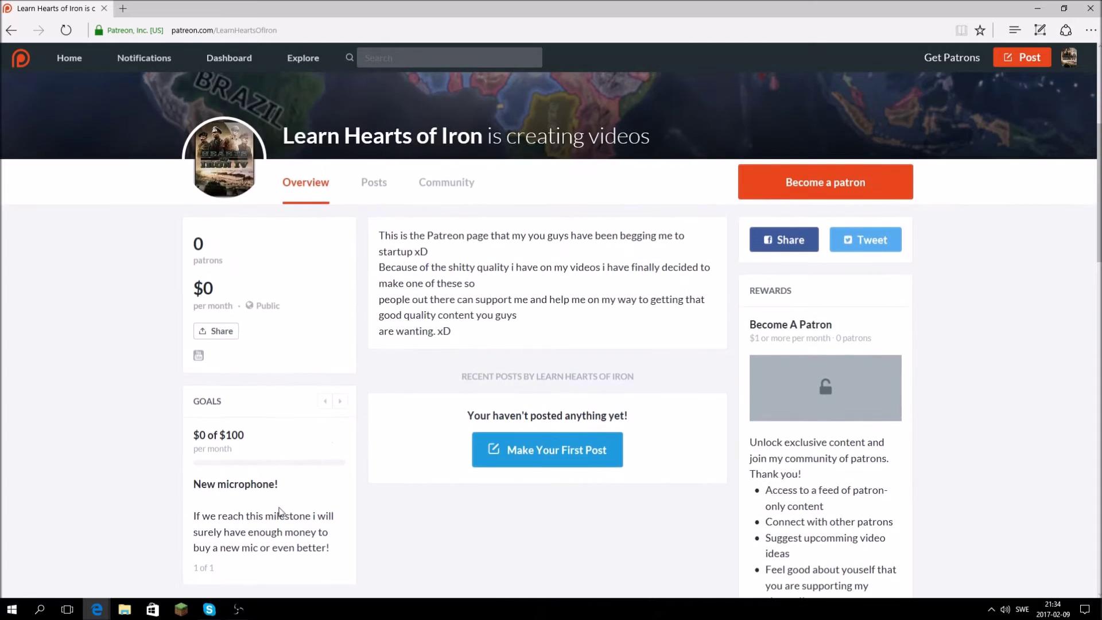
{"action": "scroll", "coordinate": [293, 495], "scroll_direction": "down", "scroll_amount": 3}
{"action": "scroll", "coordinate": [306, 479], "scroll_direction": "up", "scroll_amount": 3}
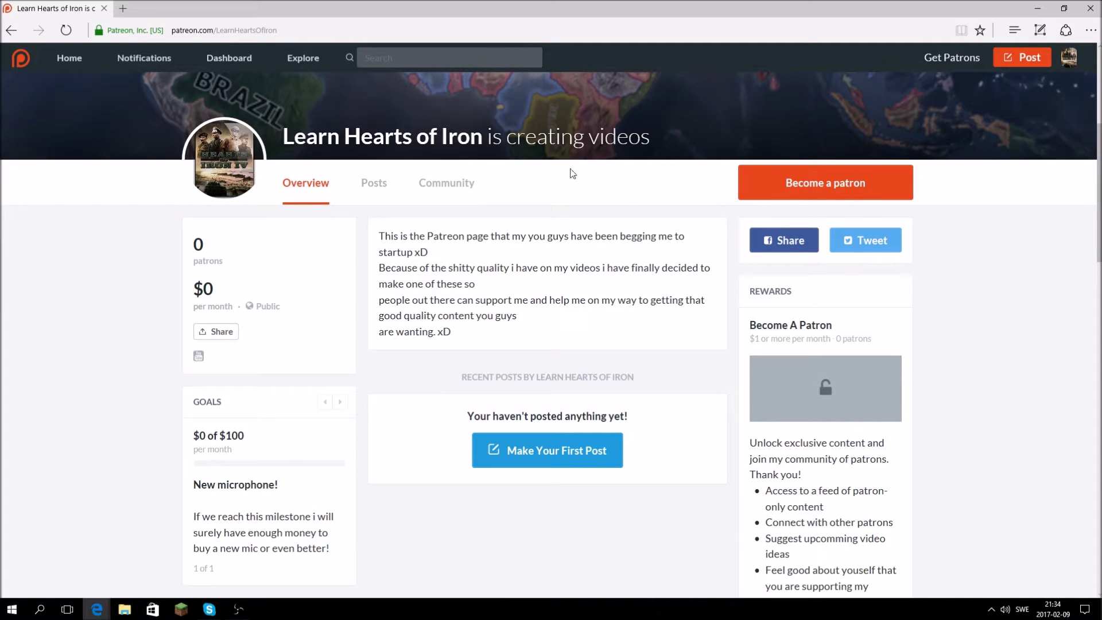
{"action": "left_click_drag", "start_coordinate": [400, 237], "coordinate": [598, 349]}
{"action": "left_click", "coordinate": [532, 333]}
{"action": "scroll", "coordinate": [532, 333], "scroll_direction": "down", "scroll_amount": 2}
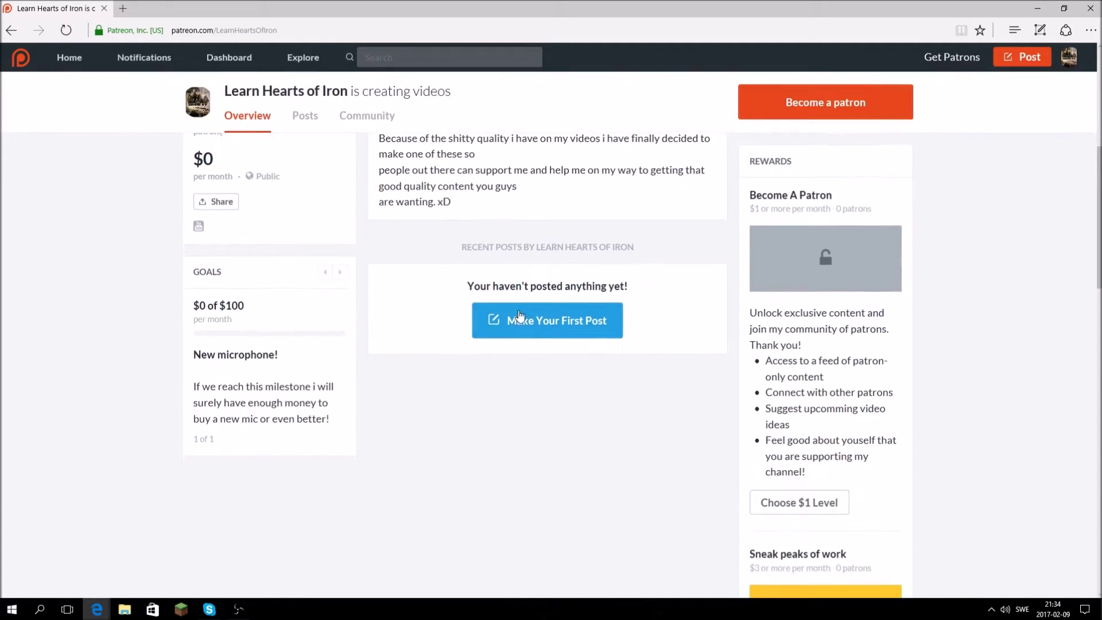
{"action": "scroll", "coordinate": [539, 248], "scroll_direction": "down", "scroll_amount": 2}
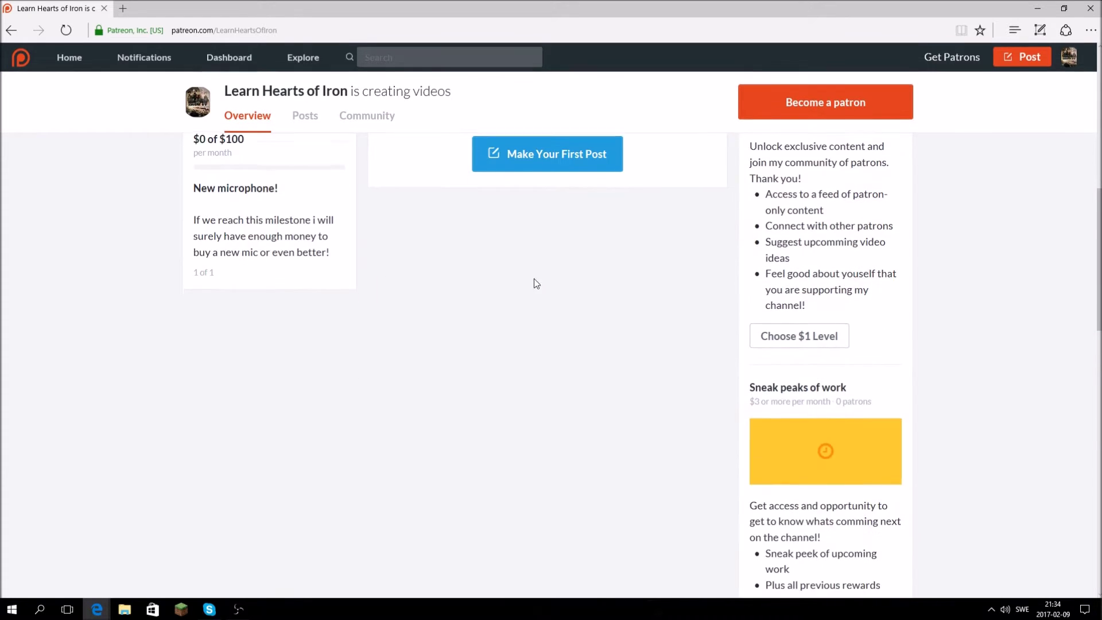
{"action": "scroll", "coordinate": [539, 285], "scroll_direction": "up", "scroll_amount": 2}
{"action": "scroll", "coordinate": [620, 327], "scroll_direction": "up", "scroll_amount": 2}
{"action": "scroll", "coordinate": [637, 351], "scroll_direction": "up", "scroll_amount": 3}
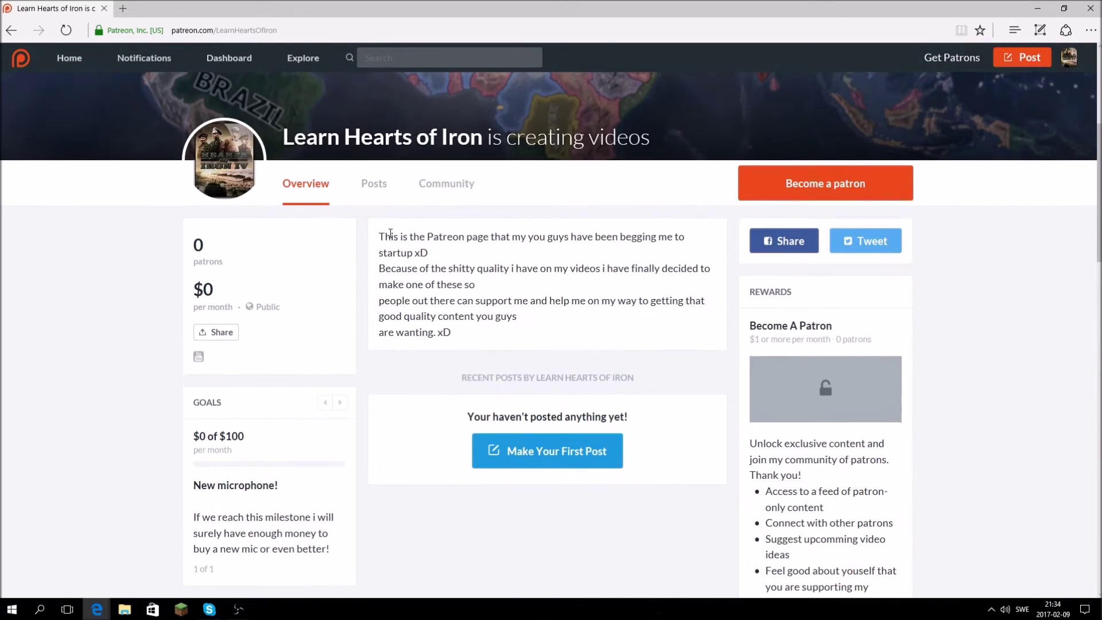
{"action": "left_click_drag", "start_coordinate": [379, 236], "coordinate": [554, 260]}
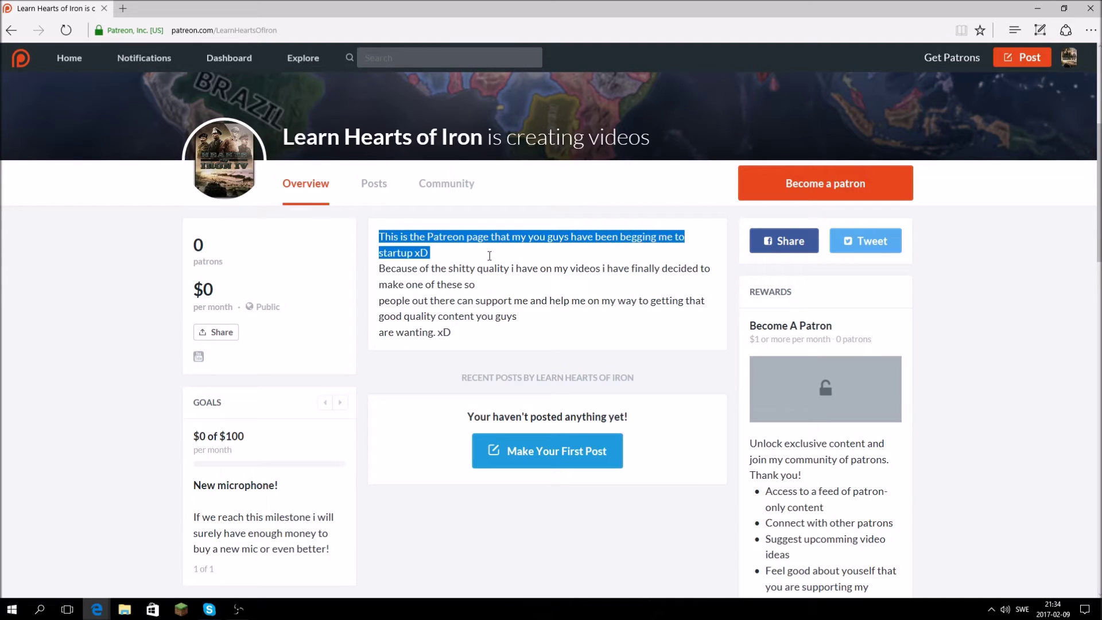
{"action": "left_click", "coordinate": [439, 255]}
{"action": "left_click_drag", "start_coordinate": [379, 268], "coordinate": [513, 268]}
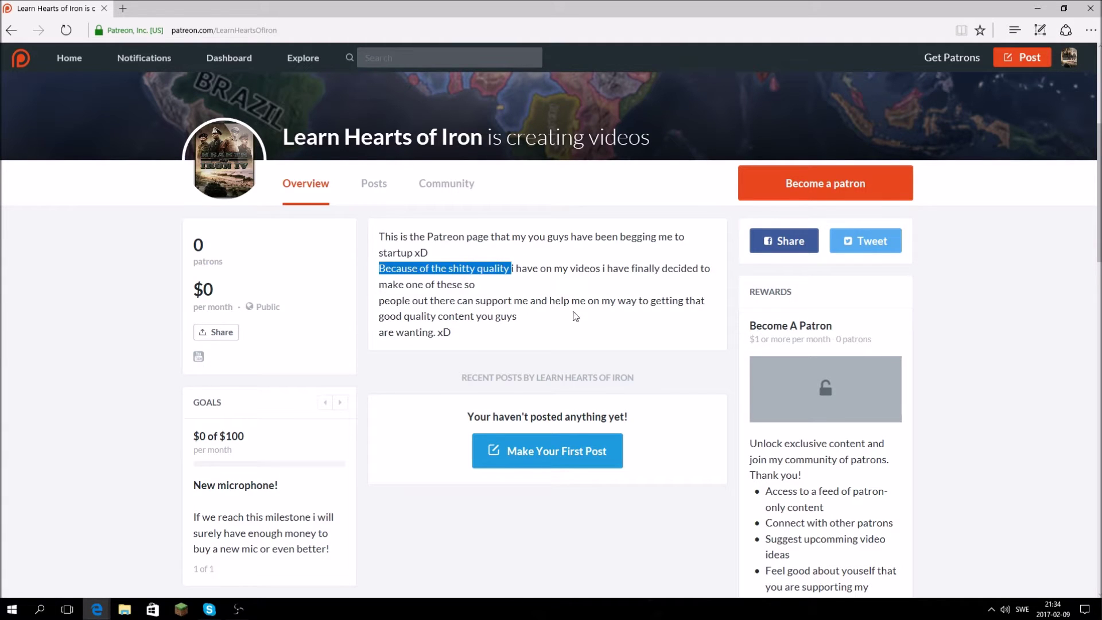
{"action": "left_click", "coordinate": [575, 315]}
{"action": "scroll", "coordinate": [575, 315], "scroll_direction": "down", "scroll_amount": 2}
{"action": "scroll", "coordinate": [518, 293], "scroll_direction": "down", "scroll_amount": 2}
{"action": "scroll", "coordinate": [560, 319], "scroll_direction": "up", "scroll_amount": 3}
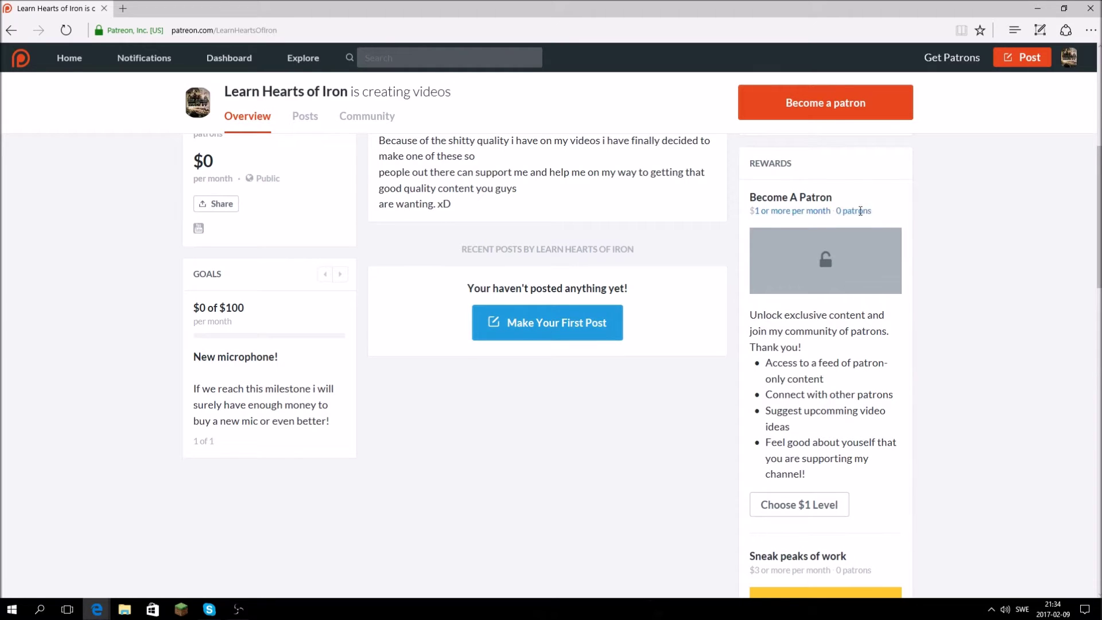
{"action": "scroll", "coordinate": [815, 364], "scroll_direction": "down", "scroll_amount": 2}
{"action": "scroll", "coordinate": [815, 365], "scroll_direction": "up", "scroll_amount": 2}
Highlight the $1 perks: patron-only feed, connecting with patrons, video ideas, and supporting the channel.
{"action": "left_click_drag", "start_coordinate": [766, 362], "coordinate": [825, 379]}
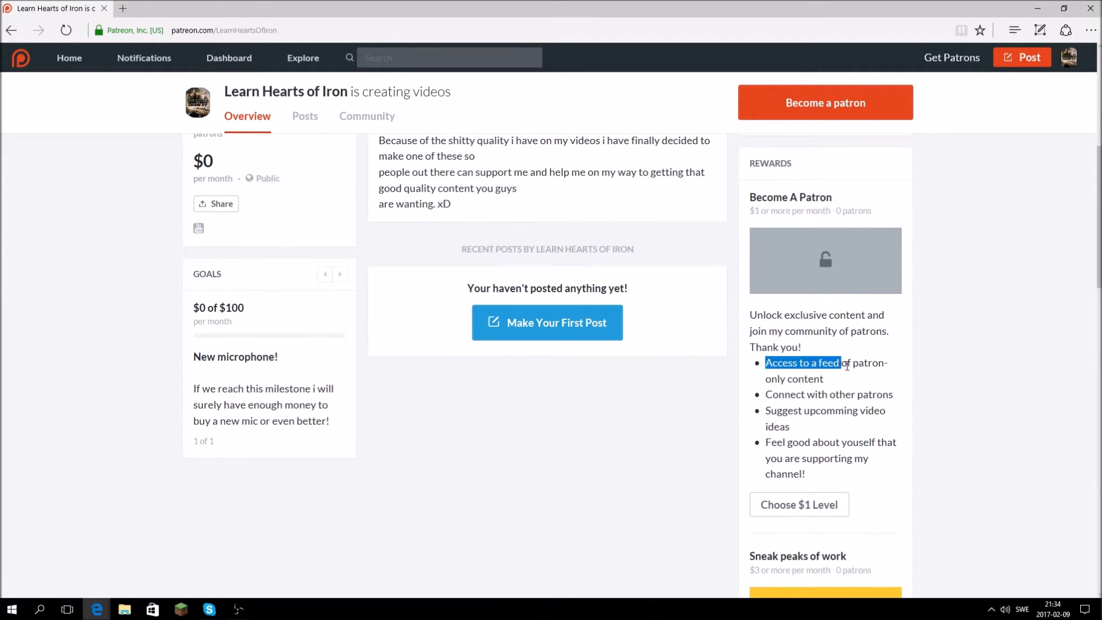
{"action": "left_click", "coordinate": [416, 315]}
{"action": "scroll", "coordinate": [551, 323], "scroll_direction": "down", "scroll_amount": 1}
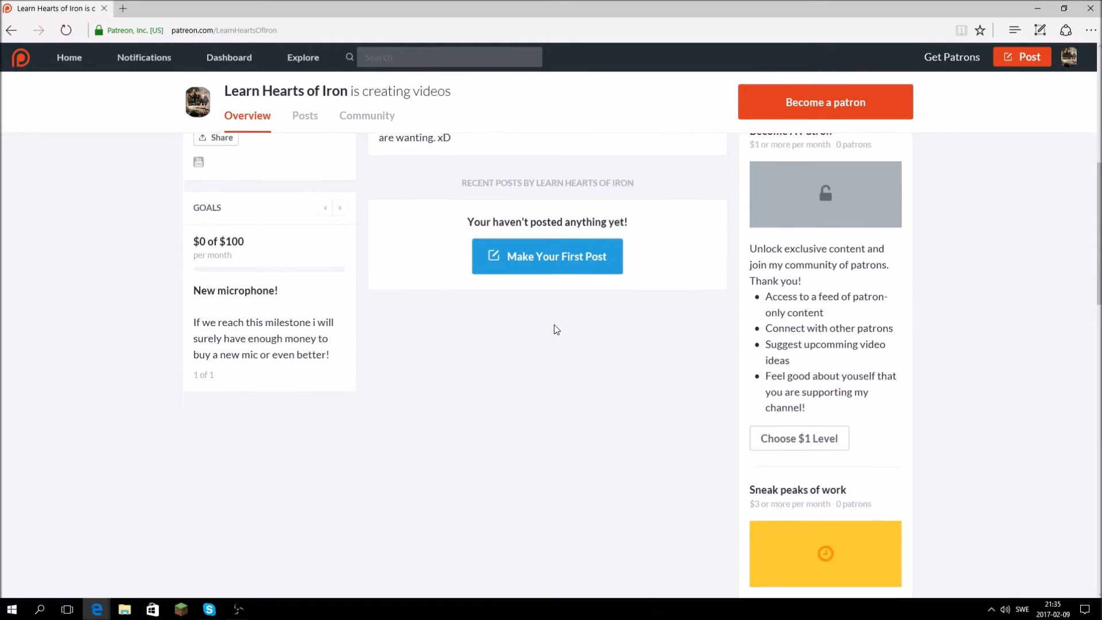
{"action": "scroll", "coordinate": [552, 324], "scroll_direction": "up", "scroll_amount": 1}
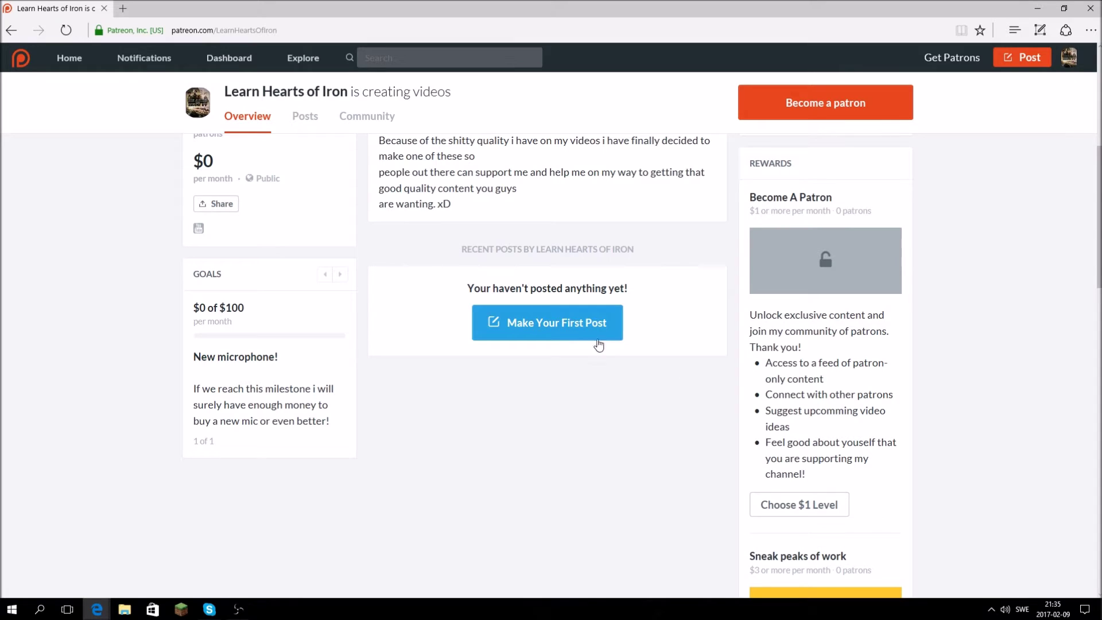
{"action": "left_click_drag", "start_coordinate": [896, 396], "coordinate": [767, 398]}
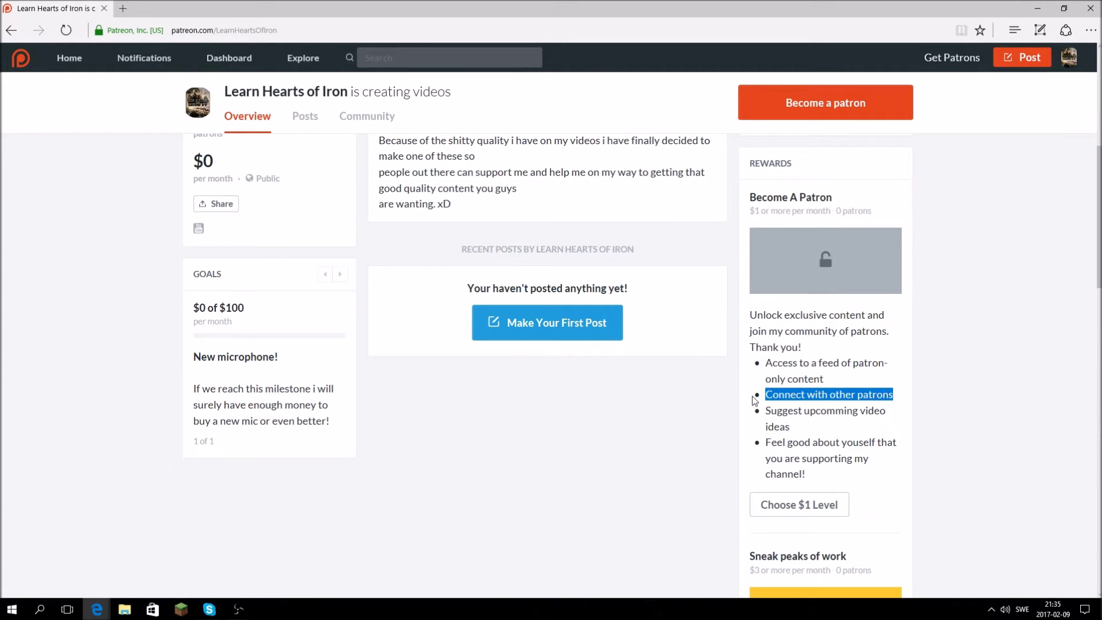
{"action": "left_click", "coordinate": [895, 398]}
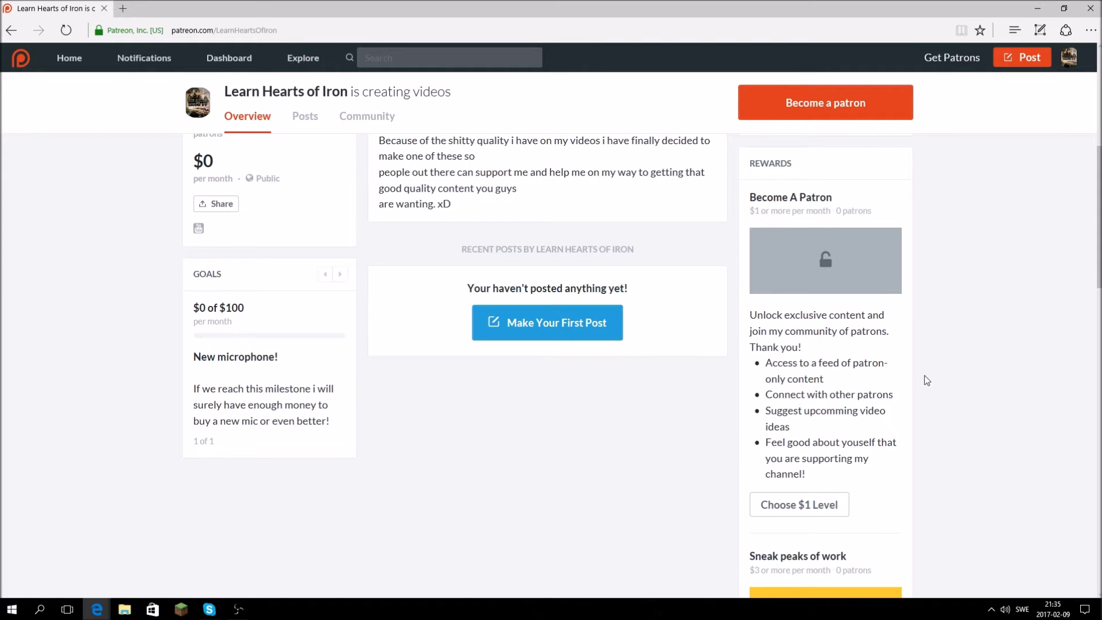
{"action": "triple_click", "coordinate": [793, 413]}
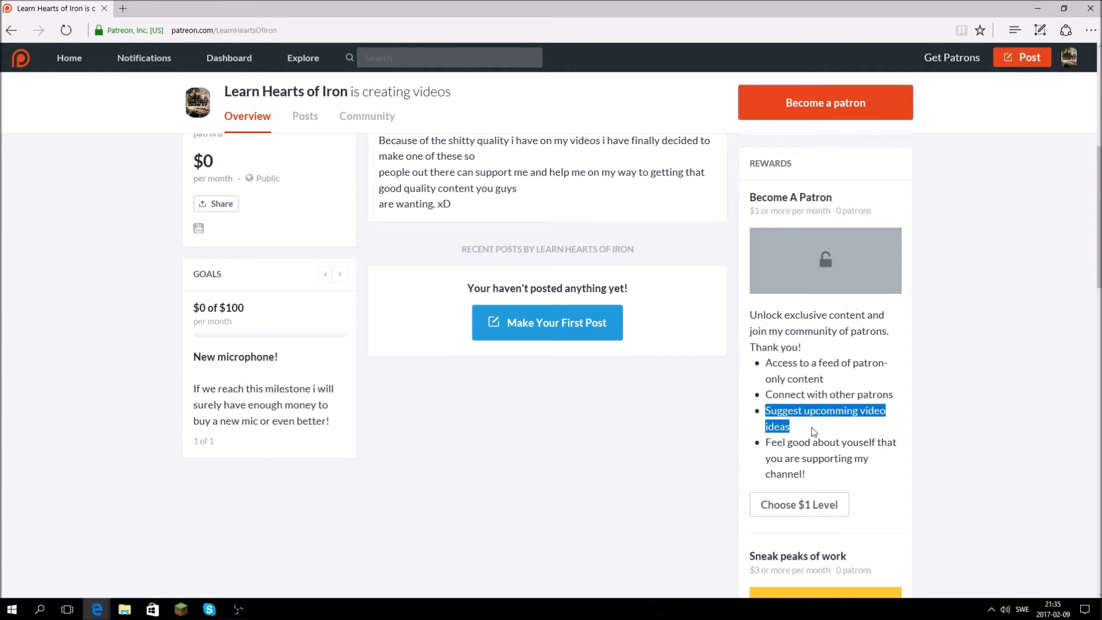
{"action": "left_click", "coordinate": [772, 437]}
{"action": "left_click_drag", "start_coordinate": [766, 442], "coordinate": [798, 466]}
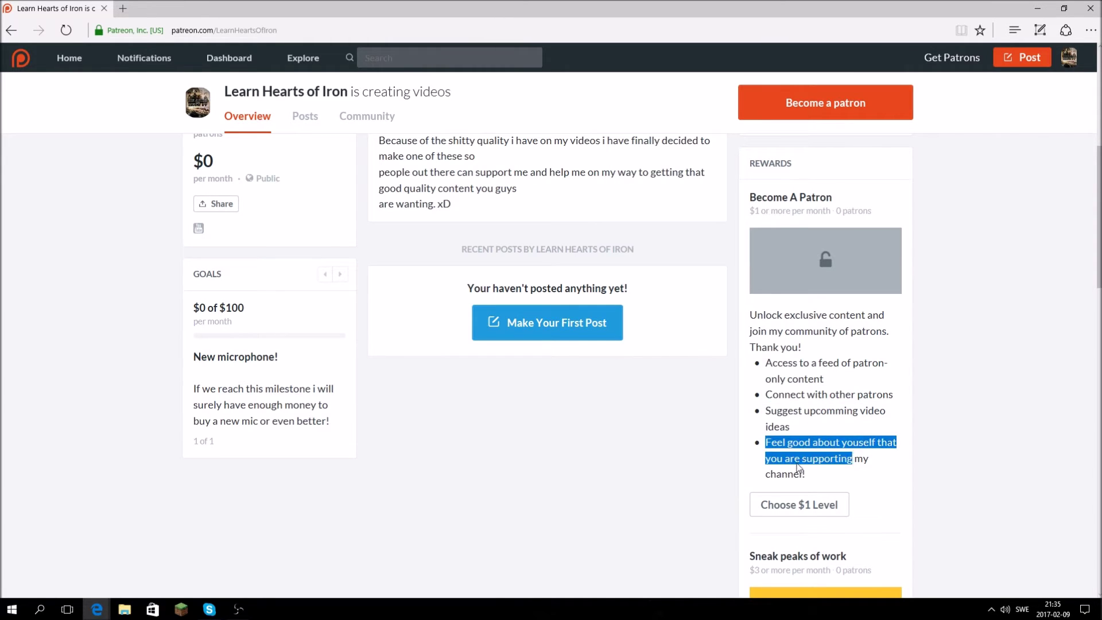
{"action": "left_click", "coordinate": [799, 465]}
{"action": "scroll", "coordinate": [606, 381], "scroll_direction": "down", "scroll_amount": 5}
{"action": "scroll", "coordinate": [605, 381], "scroll_direction": "up", "scroll_amount": 2}
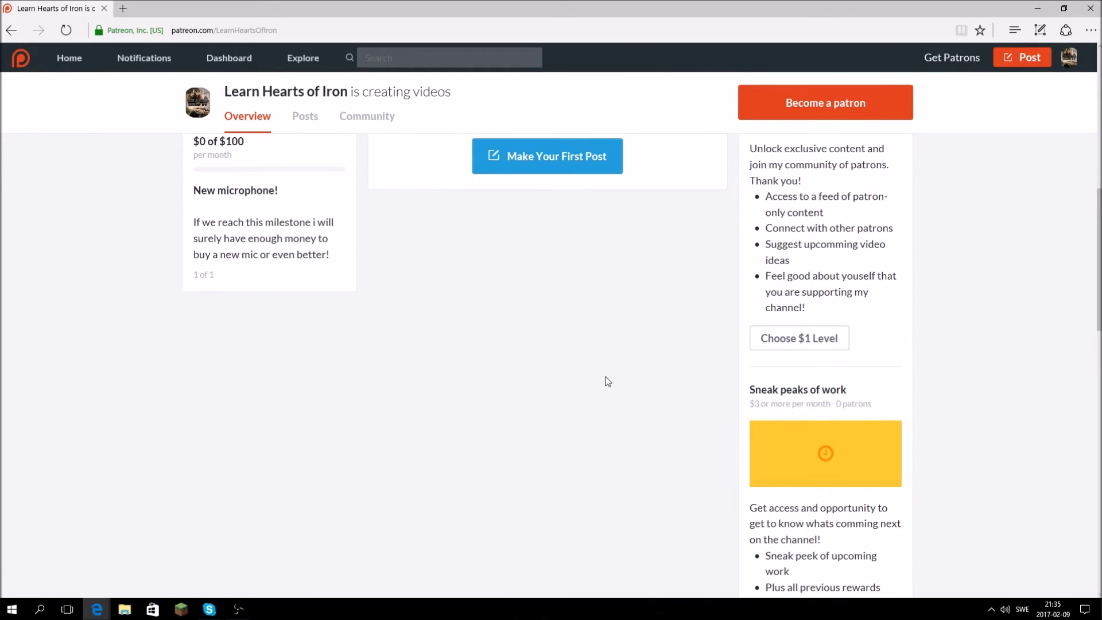
{"action": "scroll", "coordinate": [606, 381], "scroll_direction": "down", "scroll_amount": 2}
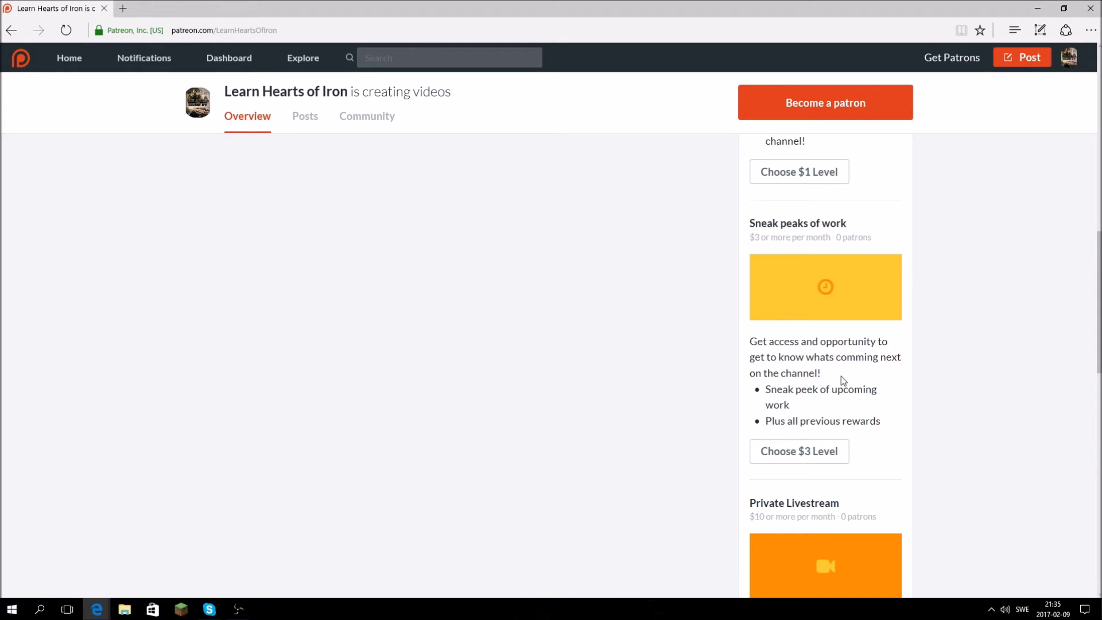
{"action": "scroll", "coordinate": [842, 380], "scroll_direction": "up", "scroll_amount": 3}
{"action": "scroll", "coordinate": [842, 380], "scroll_direction": "up", "scroll_amount": 2}
{"action": "scroll", "coordinate": [834, 425], "scroll_direction": "down", "scroll_amount": 2}
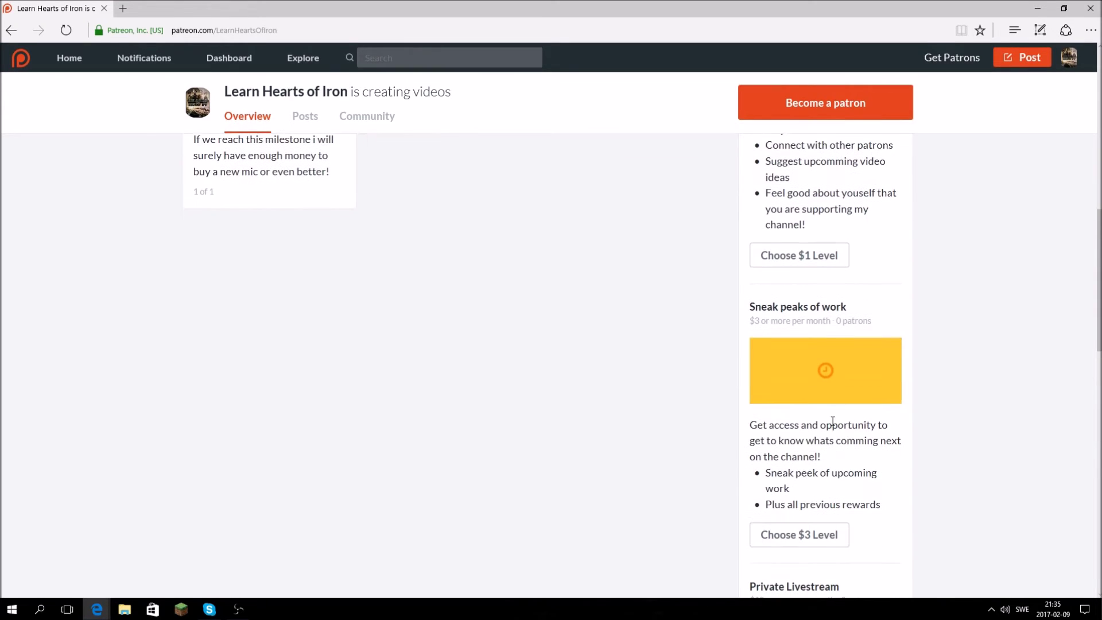
Re-highlight the $1 tier's video ideas suggestion perk, then clear the selection.
{"action": "left_click_drag", "start_coordinate": [809, 180], "coordinate": [765, 167]}
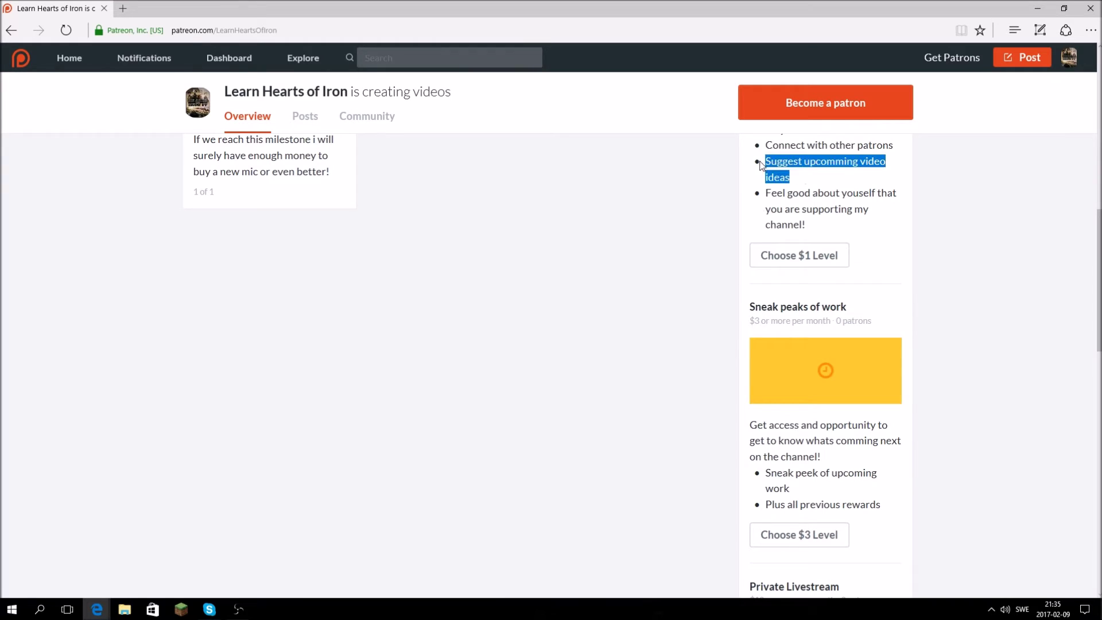
{"action": "left_click", "coordinate": [775, 402]}
{"action": "scroll", "coordinate": [784, 431], "scroll_direction": "up", "scroll_amount": 3}
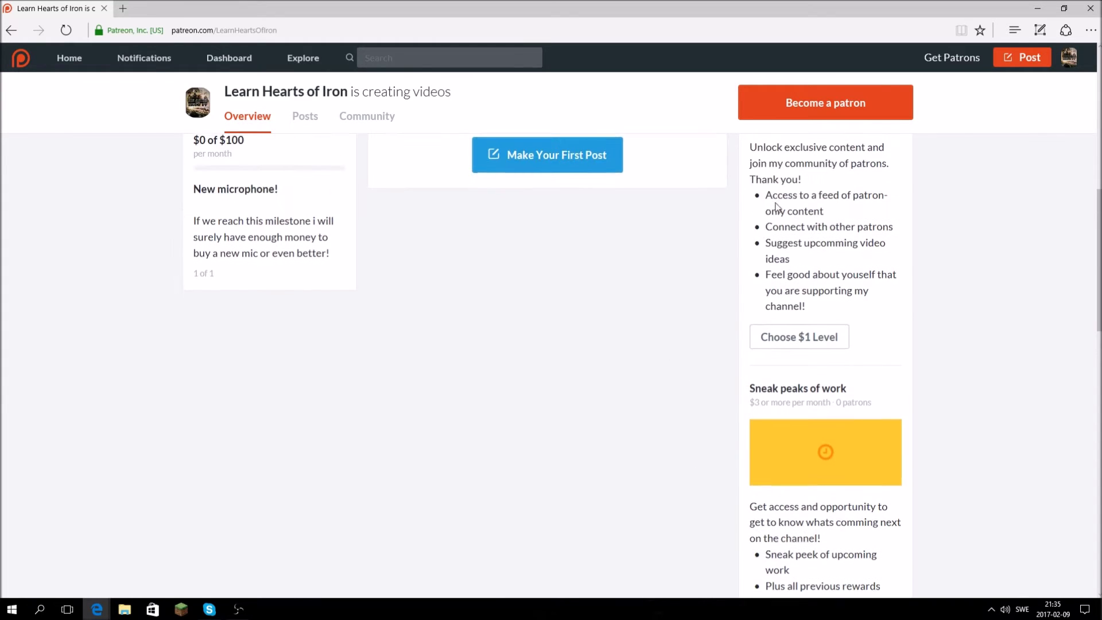
{"action": "left_click_drag", "start_coordinate": [889, 250], "coordinate": [765, 239]}
{"action": "left_click", "coordinate": [721, 279]}
{"action": "scroll", "coordinate": [594, 352], "scroll_direction": "down", "scroll_amount": 6}
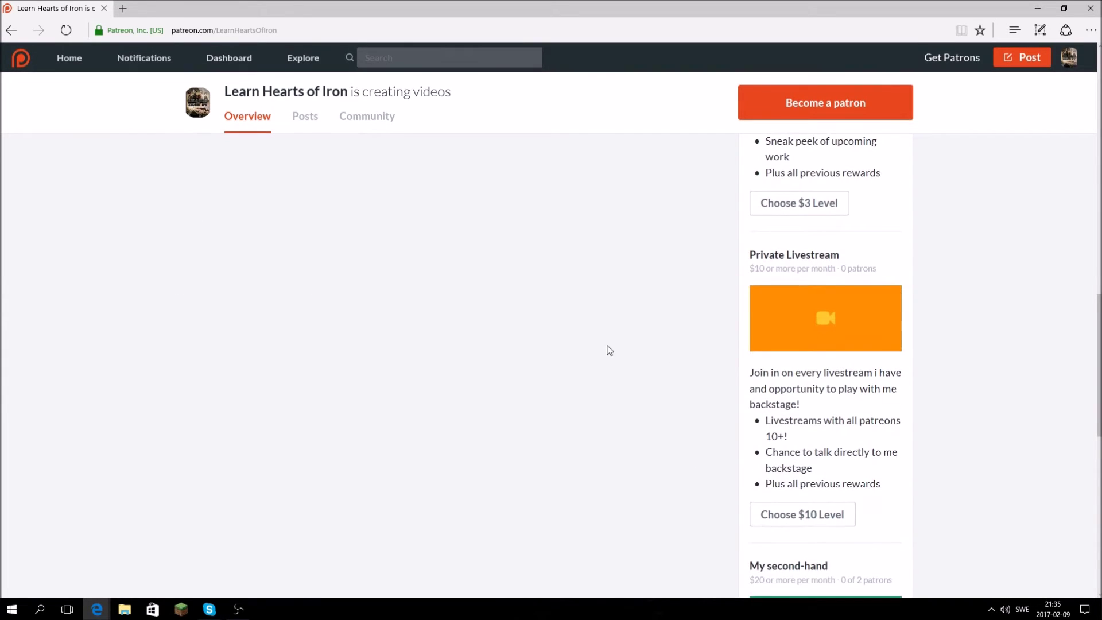
{"action": "left_click_drag", "start_coordinate": [751, 373], "coordinate": [840, 379]}
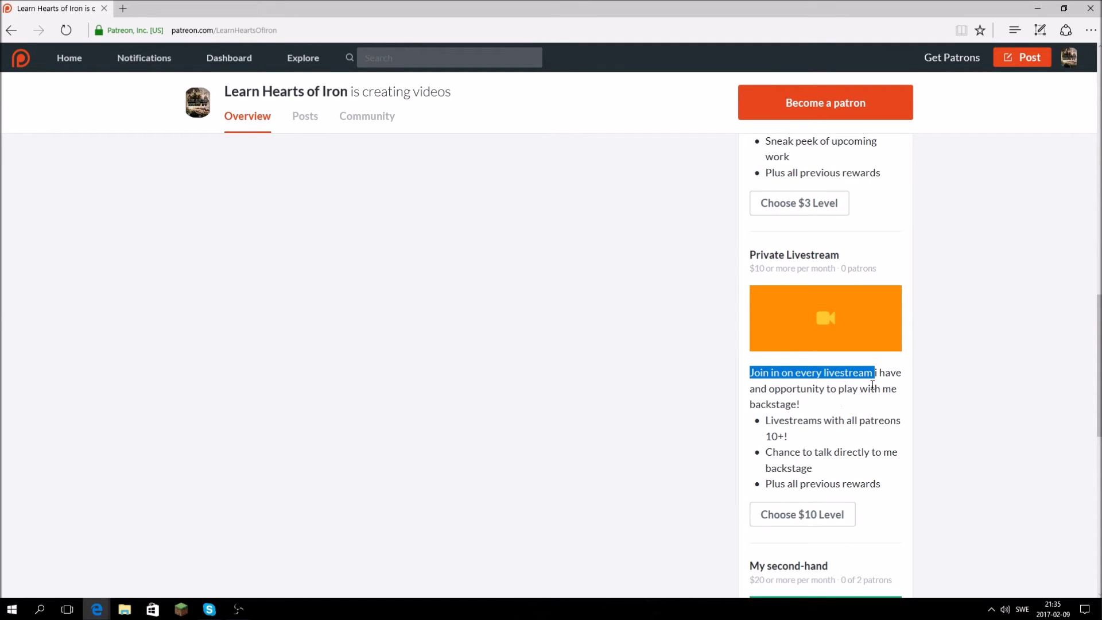
{"action": "scroll", "coordinate": [791, 407], "scroll_direction": "down", "scroll_amount": 1}
{"action": "left_click", "coordinate": [818, 328]}
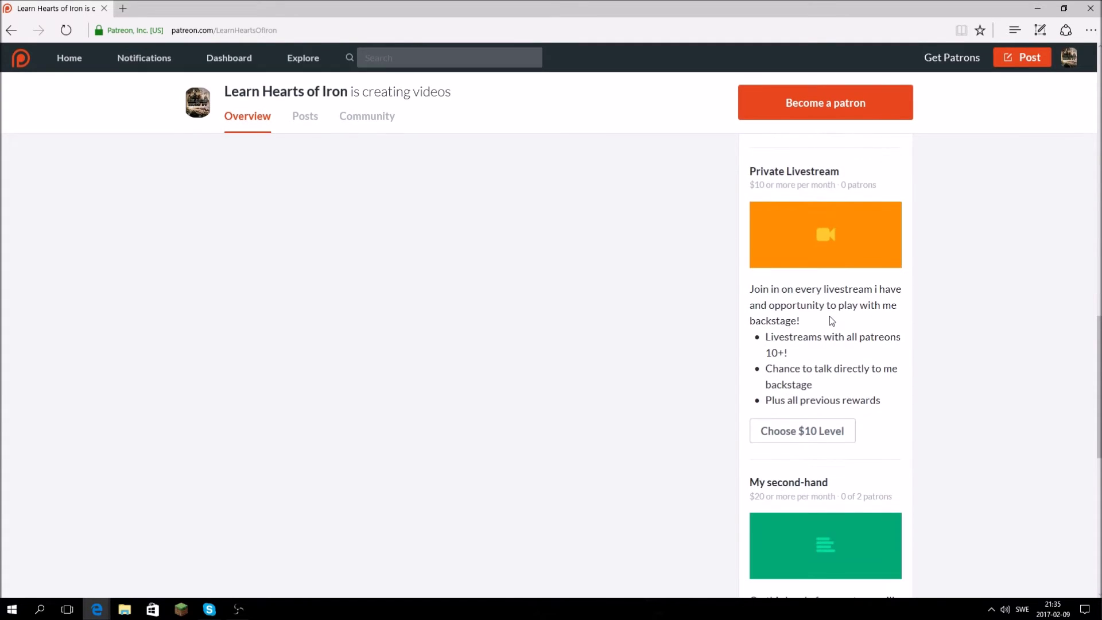
{"action": "left_click_drag", "start_coordinate": [802, 321], "coordinate": [882, 315]}
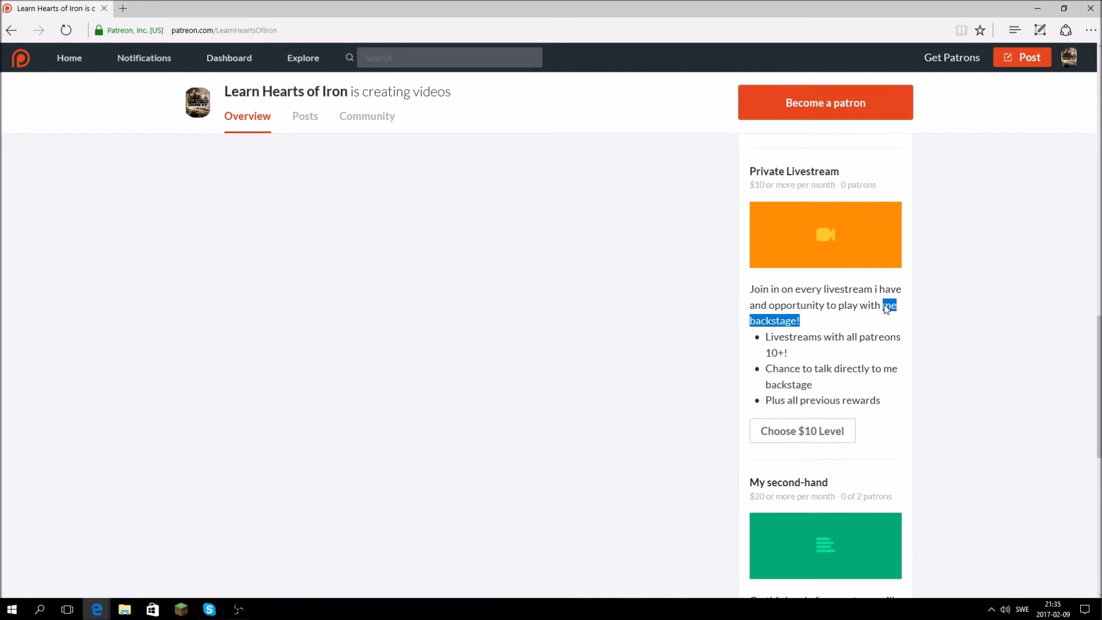
{"action": "left_click", "coordinate": [824, 328]}
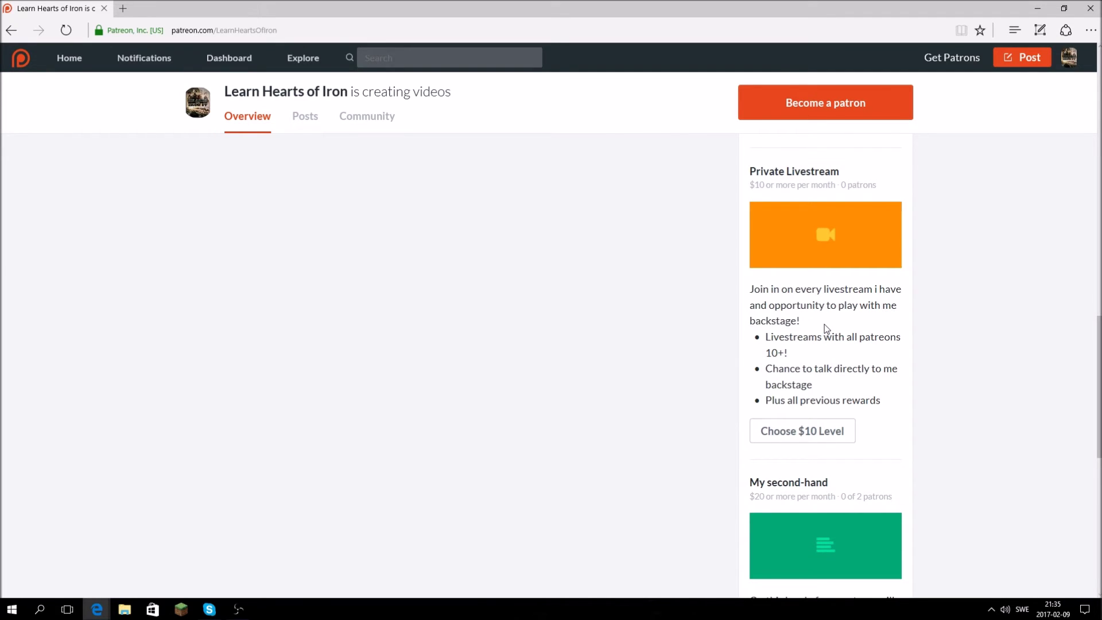
{"action": "mouse_move", "coordinate": [802, 321]}
{"action": "left_mouse_down"}
{"action": "mouse_move", "coordinate": [846, 307]}
{"action": "mouse_move", "coordinate": [852, 323]}
{"action": "left_mouse_up"}
{"action": "left_click_drag", "start_coordinate": [749, 184], "coordinate": [795, 184]}
{"action": "left_click", "coordinate": [740, 394]}
{"action": "scroll", "coordinate": [855, 400], "scroll_direction": "up", "scroll_amount": 1}
{"action": "left_click_drag", "start_coordinate": [766, 268], "coordinate": [810, 268]}
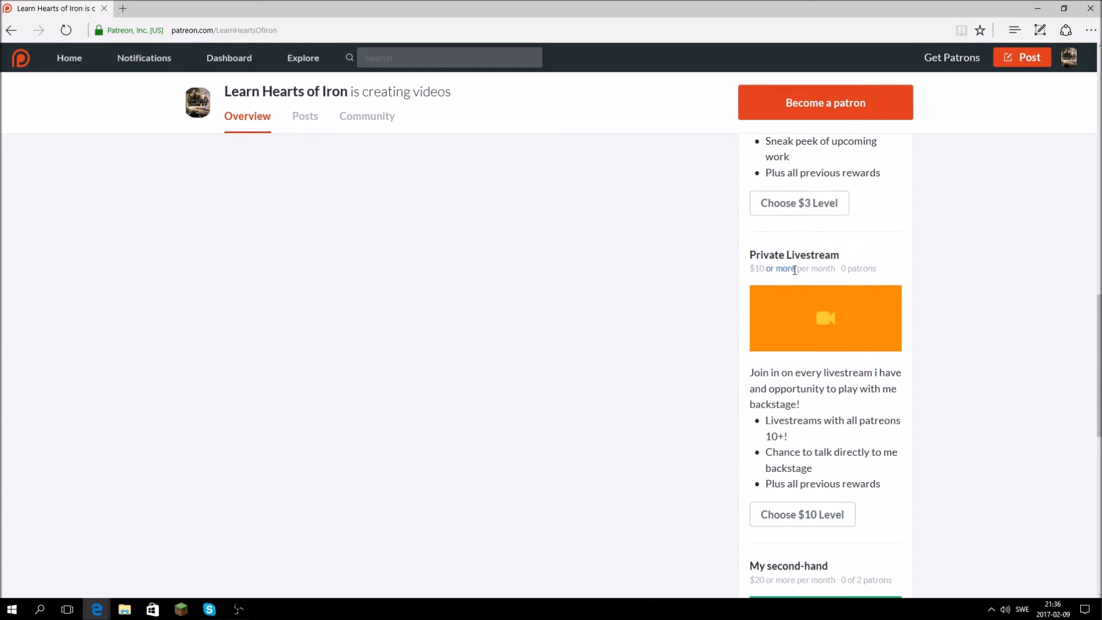
{"action": "scroll", "coordinate": [724, 268], "scroll_direction": "up", "scroll_amount": 3}
{"action": "scroll", "coordinate": [729, 325], "scroll_direction": "up", "scroll_amount": 2}
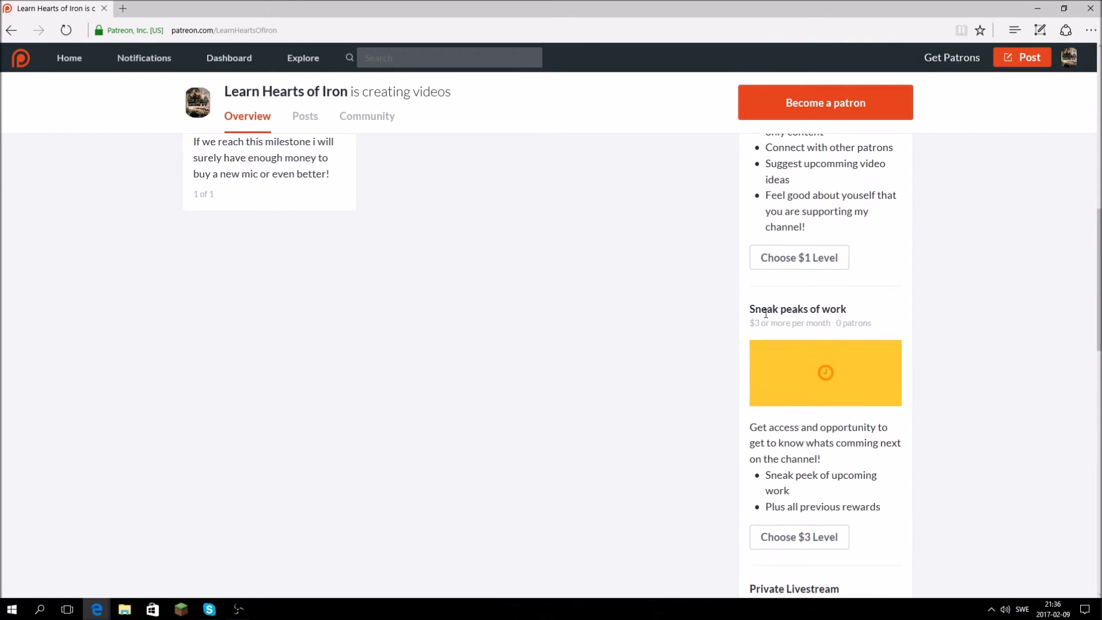
{"action": "scroll", "coordinate": [759, 376], "scroll_direction": "down", "scroll_amount": 3}
{"action": "scroll", "coordinate": [758, 377], "scroll_direction": "up", "scroll_amount": 2}
{"action": "scroll", "coordinate": [754, 250], "scroll_direction": "up", "scroll_amount": 4}
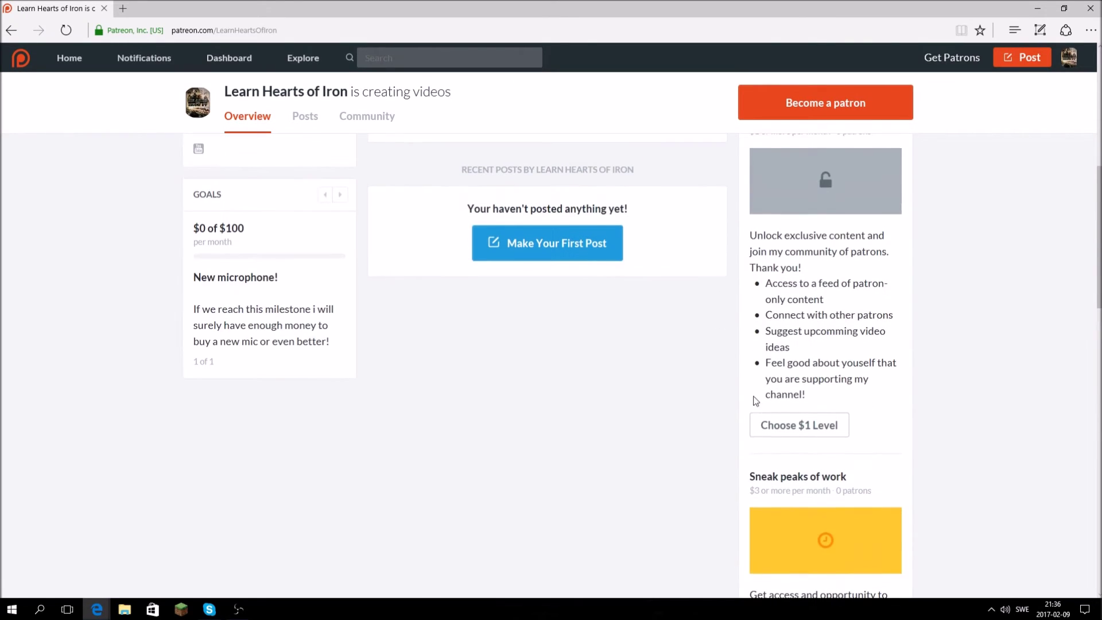
{"action": "scroll", "coordinate": [745, 502], "scroll_direction": "up", "scroll_amount": 5}
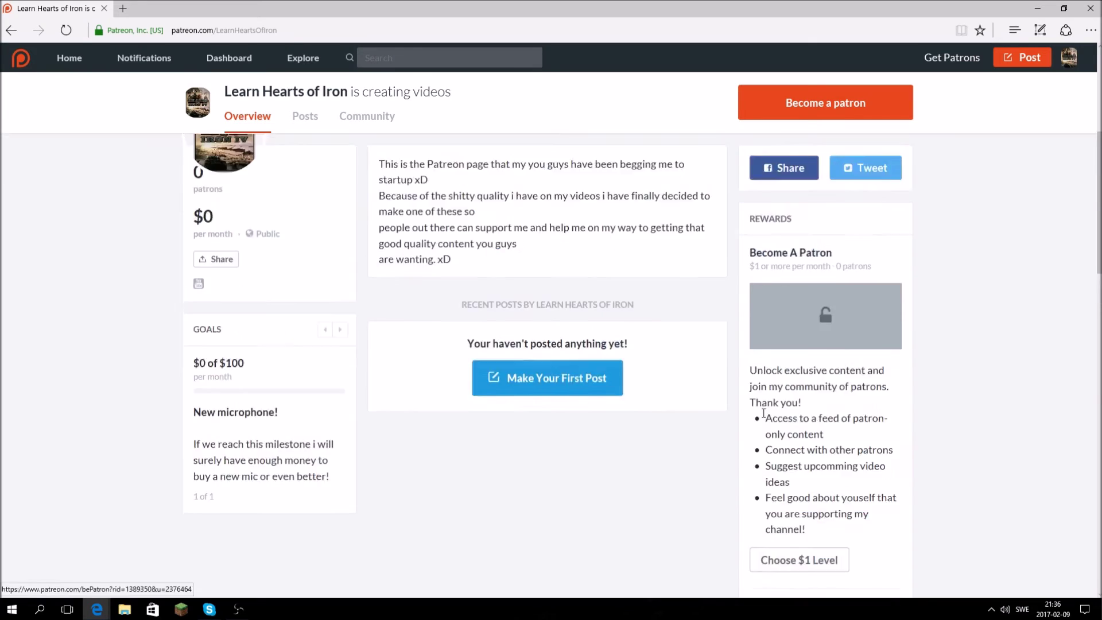
{"action": "scroll", "coordinate": [762, 348], "scroll_direction": "down", "scroll_amount": 8}
{"action": "scroll", "coordinate": [761, 379], "scroll_direction": "down", "scroll_amount": 3}
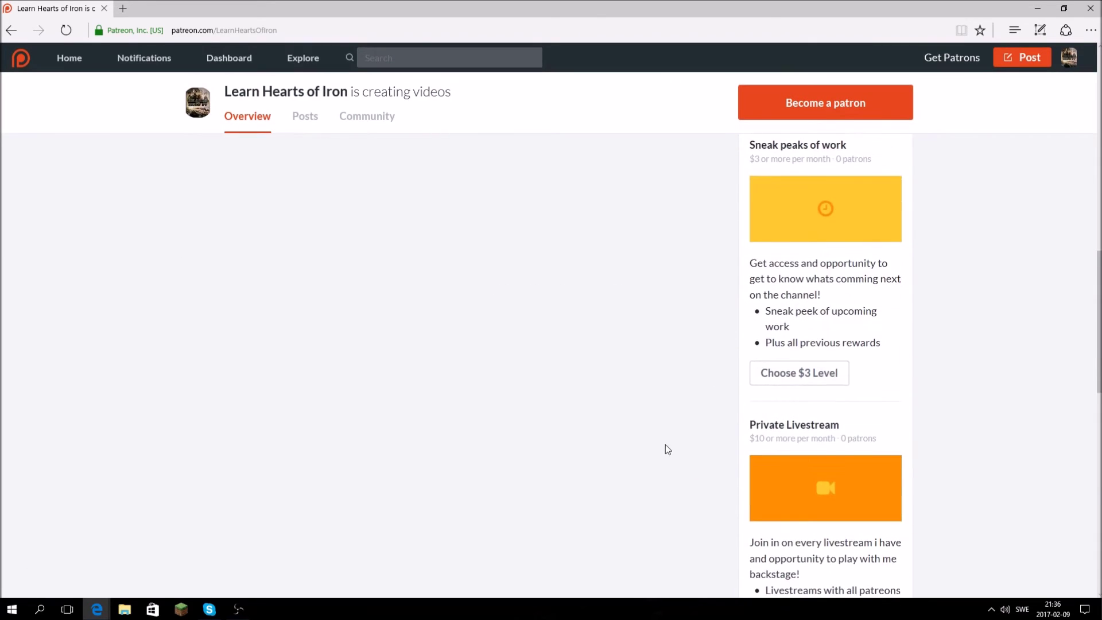
{"action": "scroll", "coordinate": [680, 431], "scroll_direction": "up", "scroll_amount": 4}
{"action": "scroll", "coordinate": [681, 422], "scroll_direction": "down", "scroll_amount": 5}
{"action": "scroll", "coordinate": [663, 437], "scroll_direction": "down", "scroll_amount": 3}
{"action": "scroll", "coordinate": [662, 438], "scroll_direction": "up", "scroll_amount": 3}
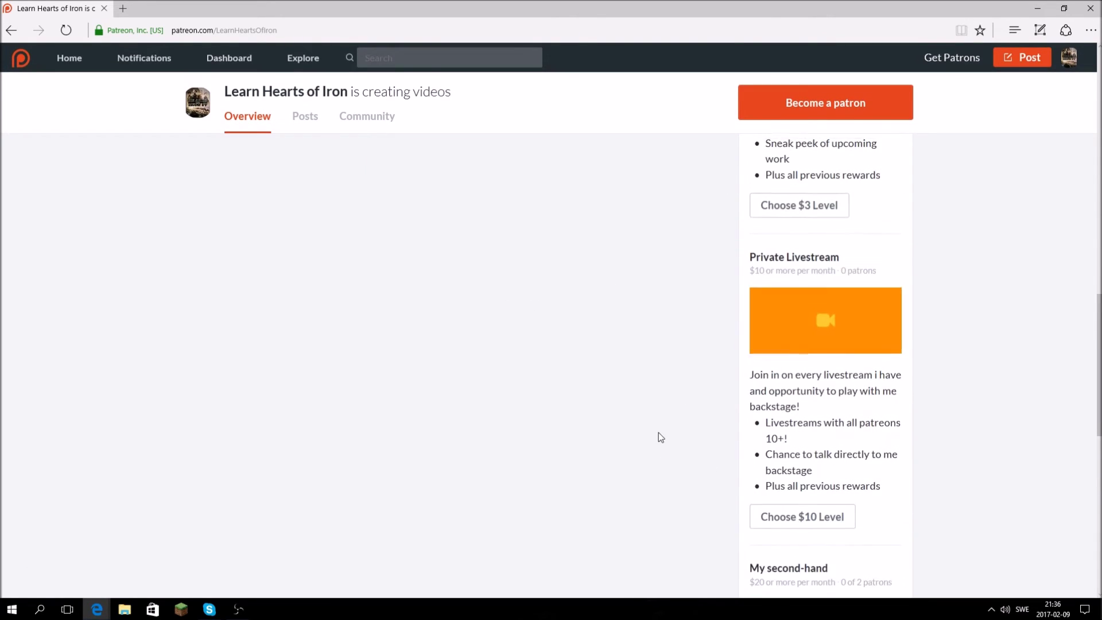
{"action": "scroll", "coordinate": [726, 463], "scroll_direction": "down", "scroll_amount": 2}
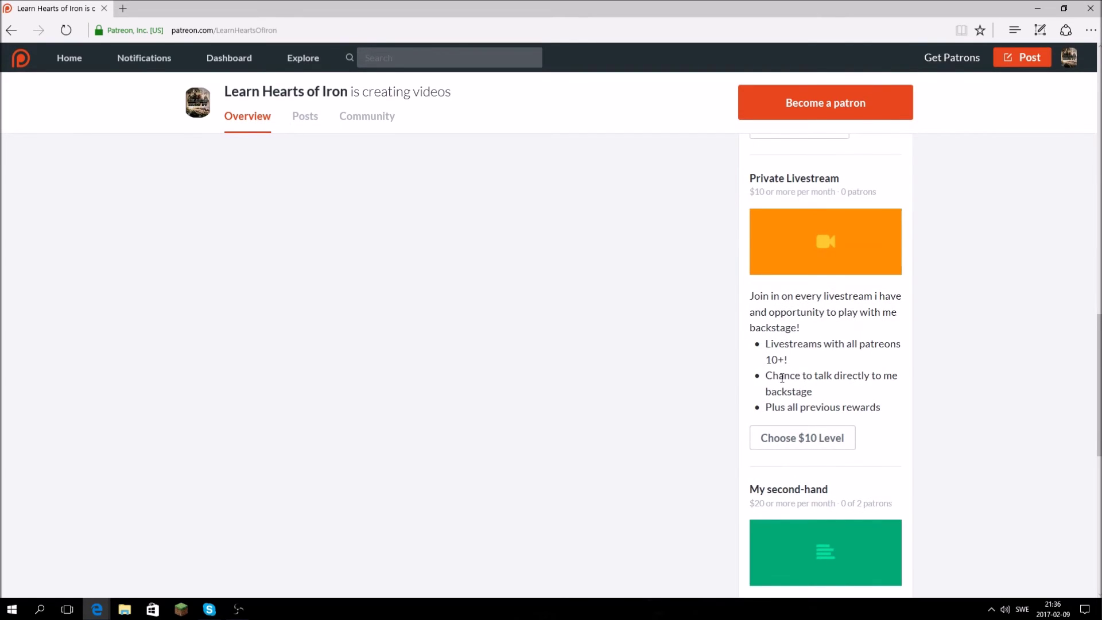
{"action": "scroll", "coordinate": [794, 399], "scroll_direction": "up", "scroll_amount": 2}
{"action": "scroll", "coordinate": [793, 398], "scroll_direction": "down", "scroll_amount": 3}
{"action": "scroll", "coordinate": [793, 399], "scroll_direction": "down", "scroll_amount": 3}
{"action": "scroll", "coordinate": [740, 392], "scroll_direction": "down", "scroll_amount": 2}
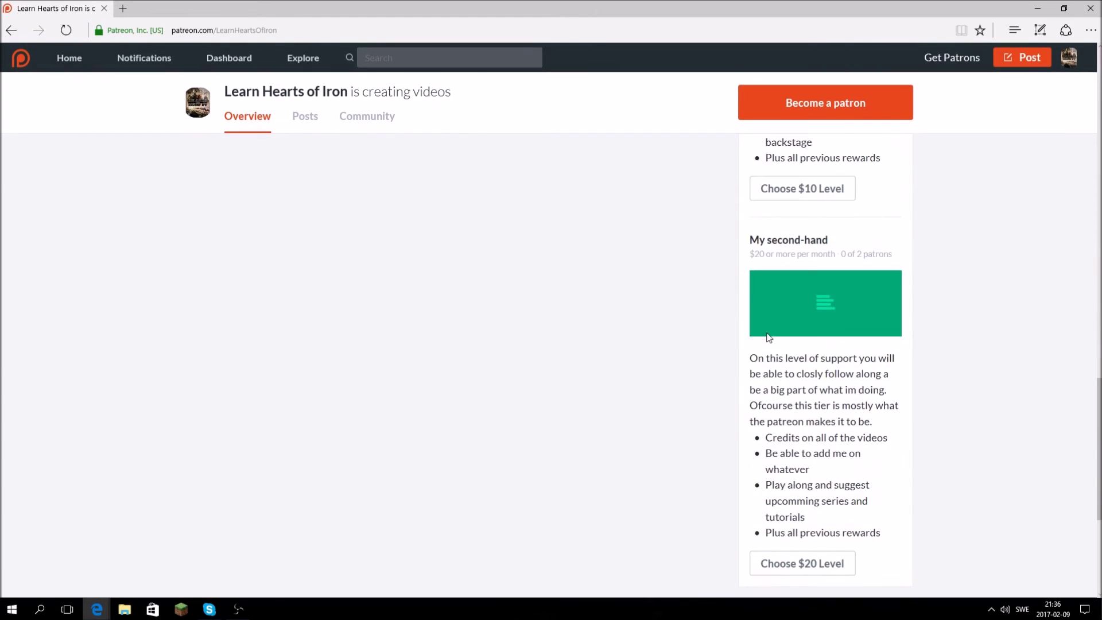
{"action": "scroll", "coordinate": [728, 353], "scroll_direction": "down", "scroll_amount": 3}
{"action": "scroll", "coordinate": [728, 353], "scroll_direction": "down", "scroll_amount": 1}
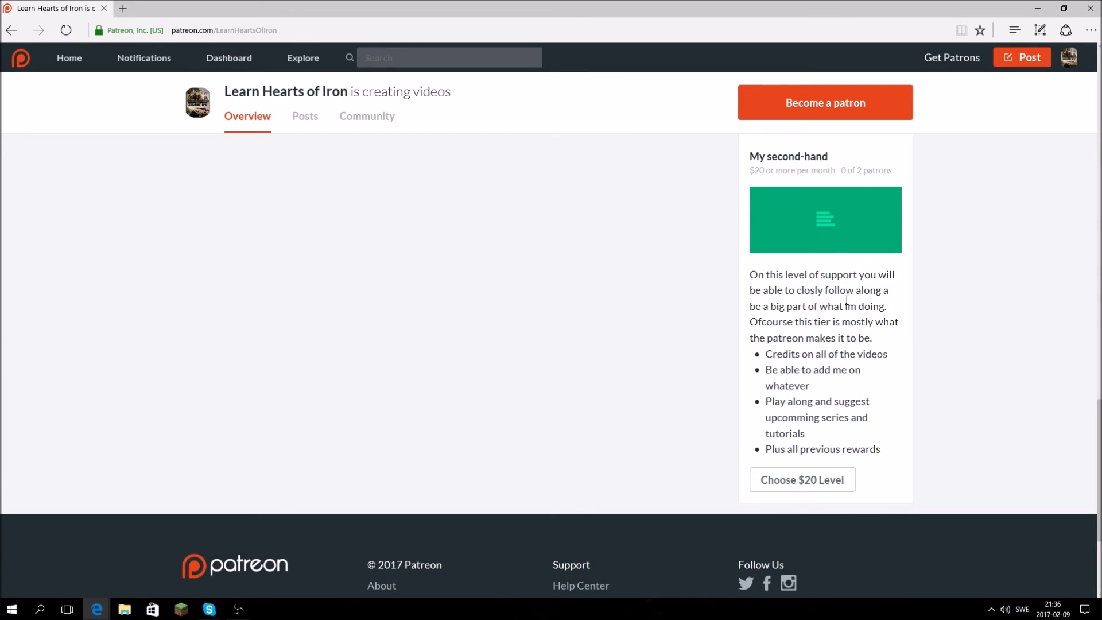
{"action": "left_click_drag", "start_coordinate": [893, 290], "coordinate": [857, 290]}
{"action": "left_click", "coordinate": [889, 290]}
{"action": "left_click_drag", "start_coordinate": [863, 170], "coordinate": [846, 171]}
{"action": "left_click", "coordinate": [955, 199]}
{"action": "scroll", "coordinate": [690, 391], "scroll_direction": "up", "scroll_amount": 1}
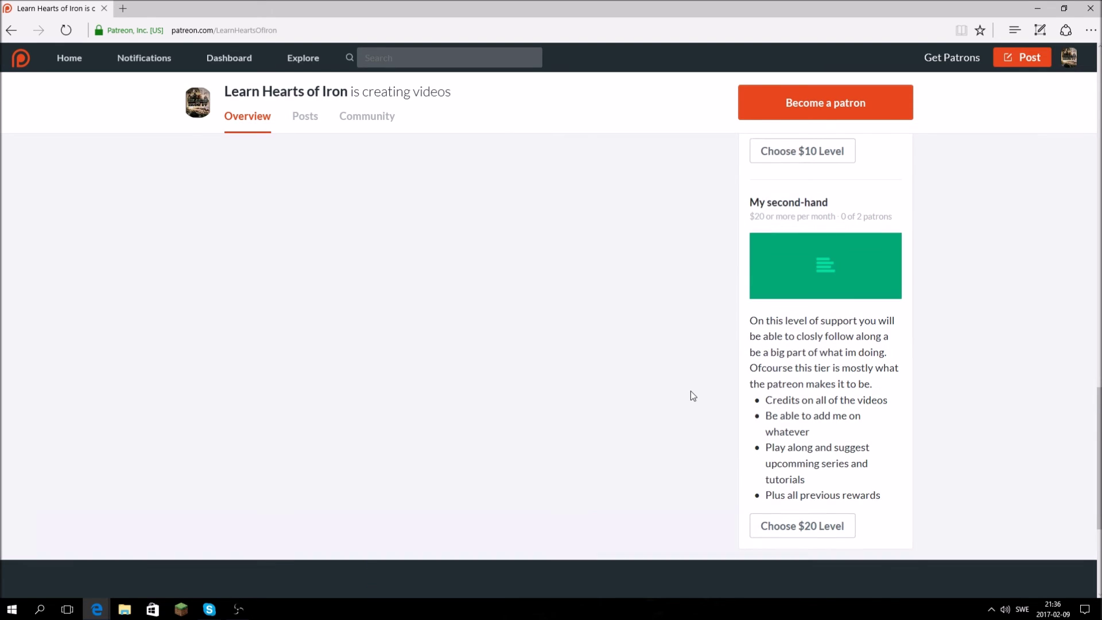
{"action": "left_click_drag", "start_coordinate": [748, 426], "coordinate": [745, 480]}
{"action": "left_click", "coordinate": [877, 527]}
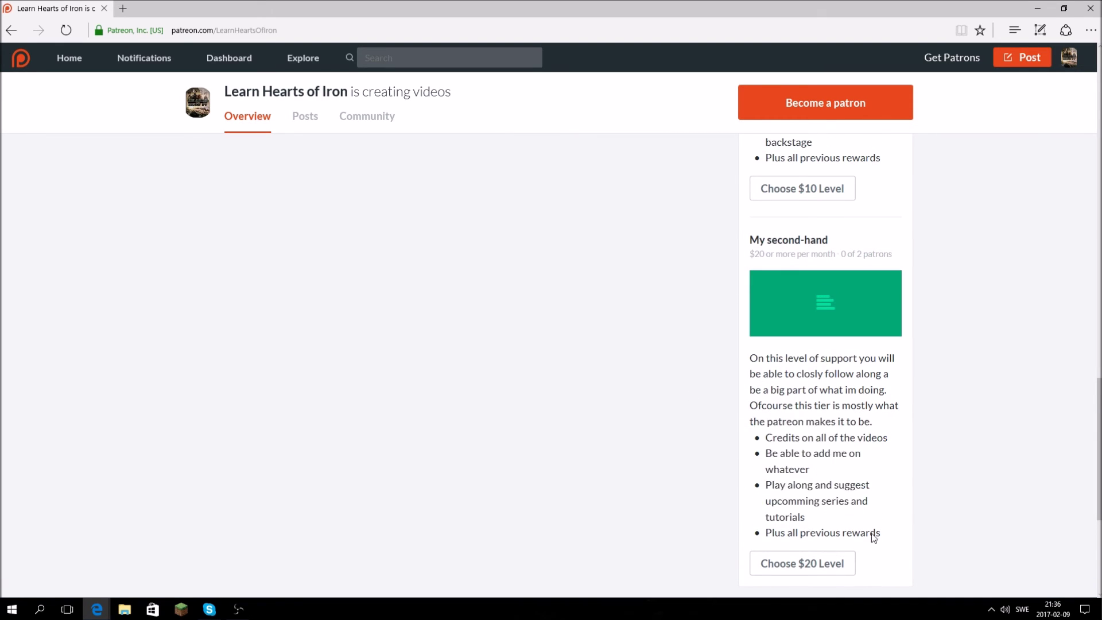
{"action": "left_click_drag", "start_coordinate": [750, 373], "coordinate": [844, 465]}
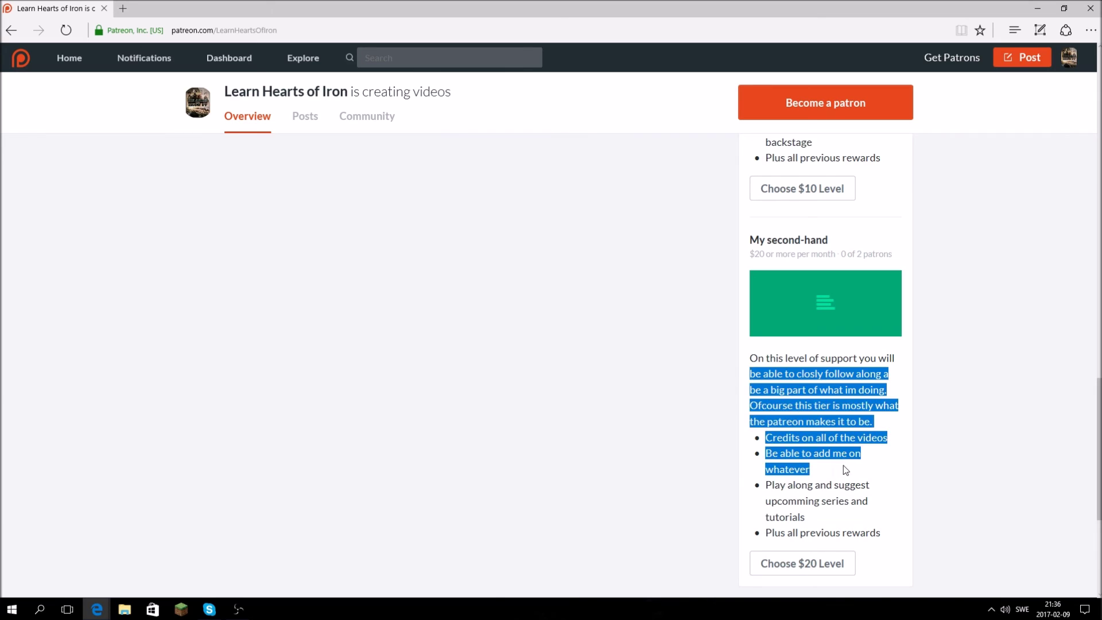
{"action": "left_click", "coordinate": [629, 483]}
{"action": "mouse_move", "coordinate": [829, 240]}
{"action": "left_mouse_down"}
{"action": "mouse_move", "coordinate": [772, 252]}
{"action": "mouse_move", "coordinate": [701, 244]}
{"action": "left_mouse_up"}
{"action": "left_click", "coordinate": [870, 253]}
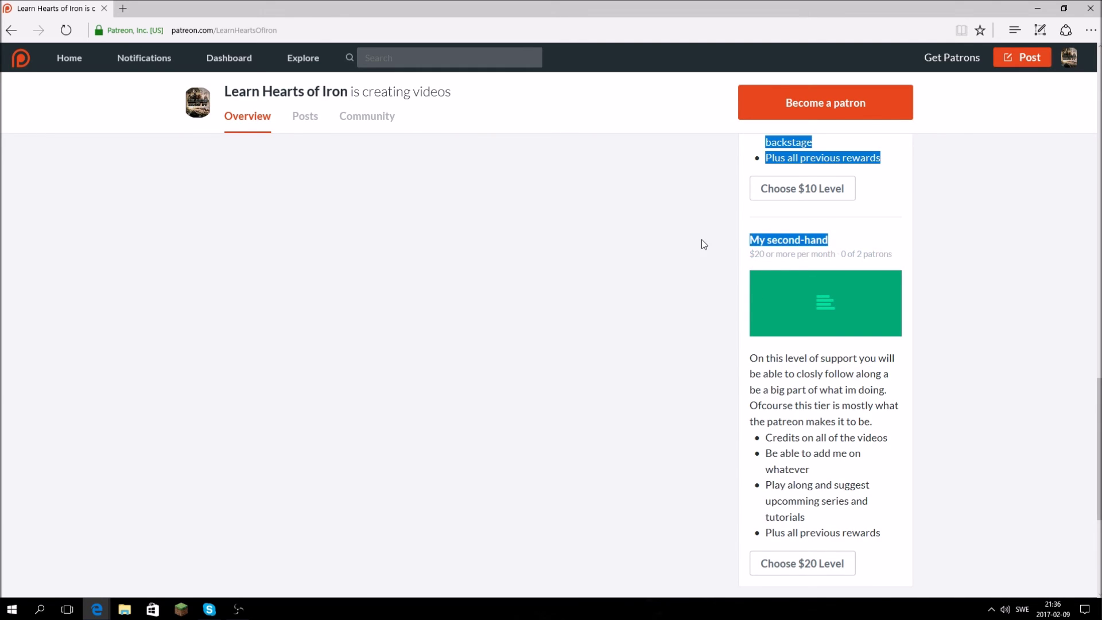
{"action": "left_click", "coordinate": [712, 234]}
{"action": "left_click_drag", "start_coordinate": [779, 255], "coordinate": [750, 253]}
{"action": "left_click", "coordinate": [709, 435]}
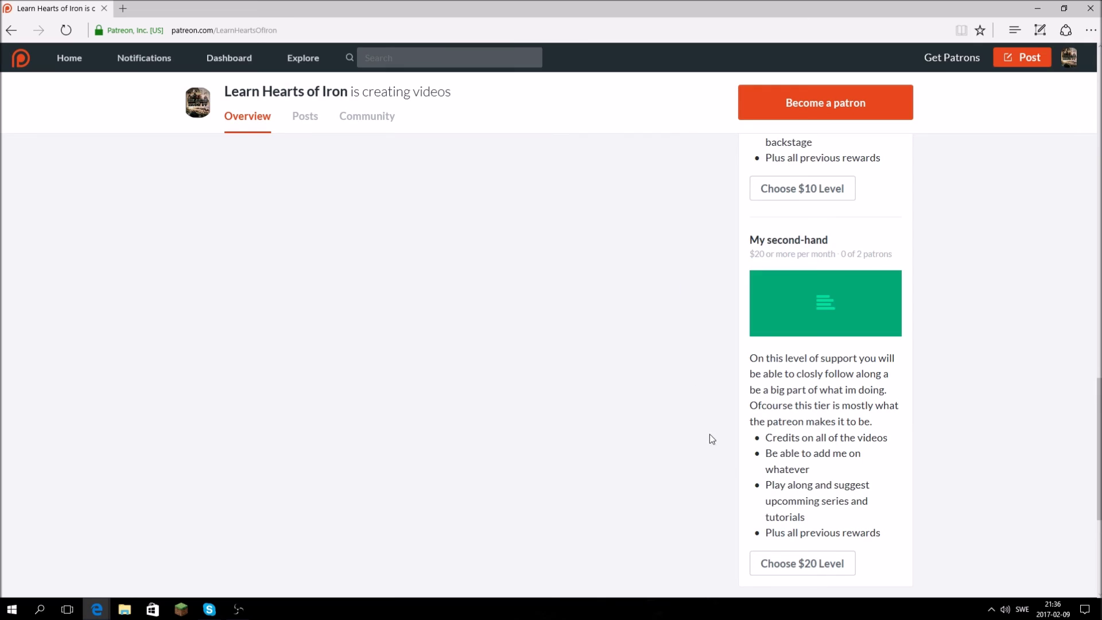
{"action": "scroll", "coordinate": [710, 435], "scroll_direction": "down", "scroll_amount": 4}
{"action": "scroll", "coordinate": [726, 273], "scroll_direction": "up", "scroll_amount": 3}
{"action": "scroll", "coordinate": [725, 273], "scroll_direction": "up", "scroll_amount": 3}
{"action": "scroll", "coordinate": [680, 431], "scroll_direction": "up", "scroll_amount": 3}
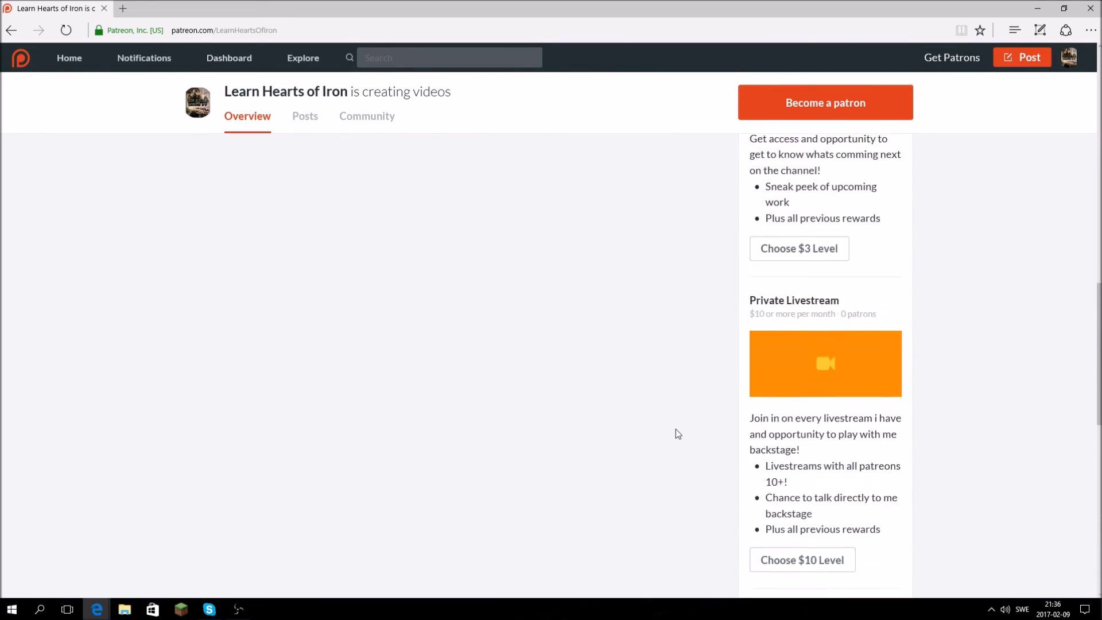
{"action": "scroll", "coordinate": [514, 527], "scroll_direction": "up", "scroll_amount": 3}
{"action": "scroll", "coordinate": [513, 528], "scroll_direction": "up", "scroll_amount": 4}
{"action": "scroll", "coordinate": [515, 482], "scroll_direction": "up", "scroll_amount": 4}
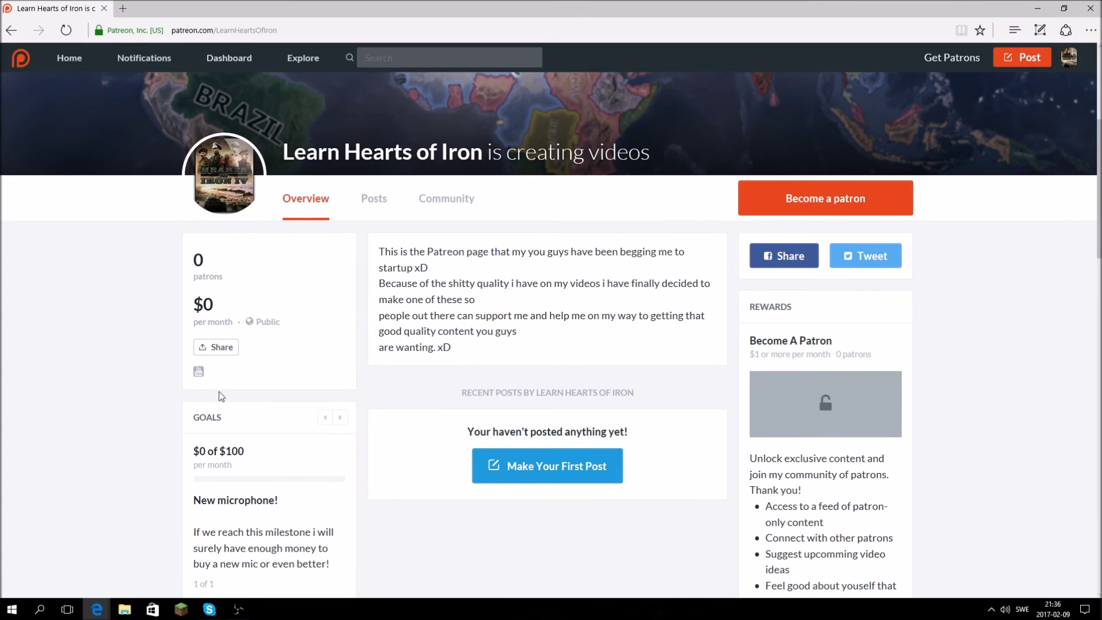
{"action": "scroll", "coordinate": [793, 258], "scroll_direction": "down", "scroll_amount": 3}
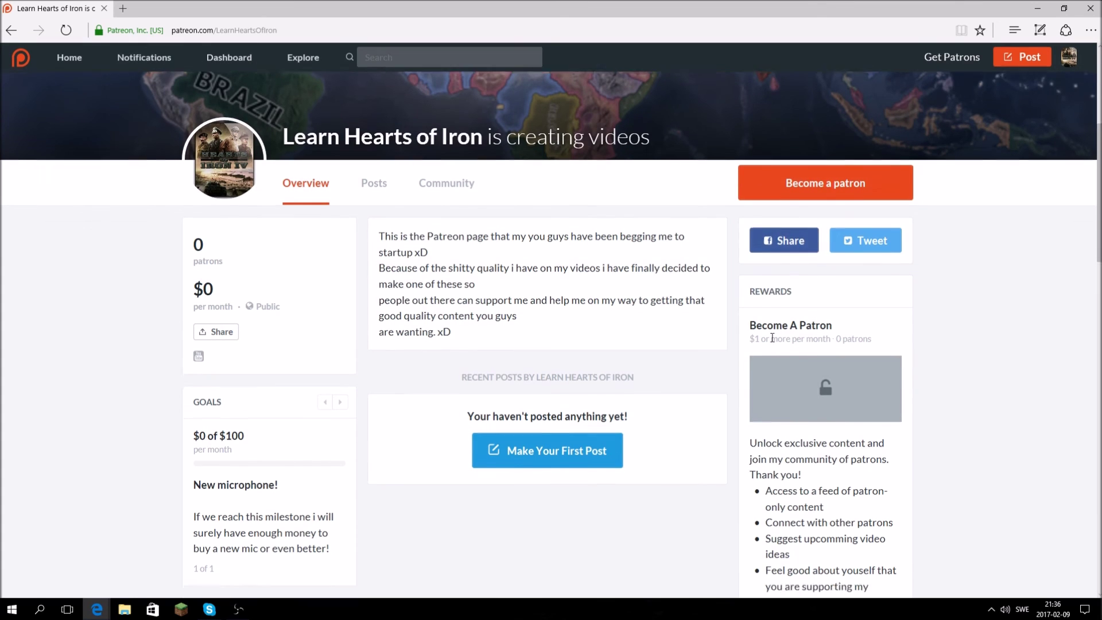
{"action": "scroll", "coordinate": [810, 327], "scroll_direction": "down", "scroll_amount": 4}
{"action": "scroll", "coordinate": [827, 388], "scroll_direction": "down", "scroll_amount": 3}
{"action": "scroll", "coordinate": [827, 388], "scroll_direction": "down", "scroll_amount": 4}
{"action": "scroll", "coordinate": [825, 414], "scroll_direction": "down", "scroll_amount": 3}
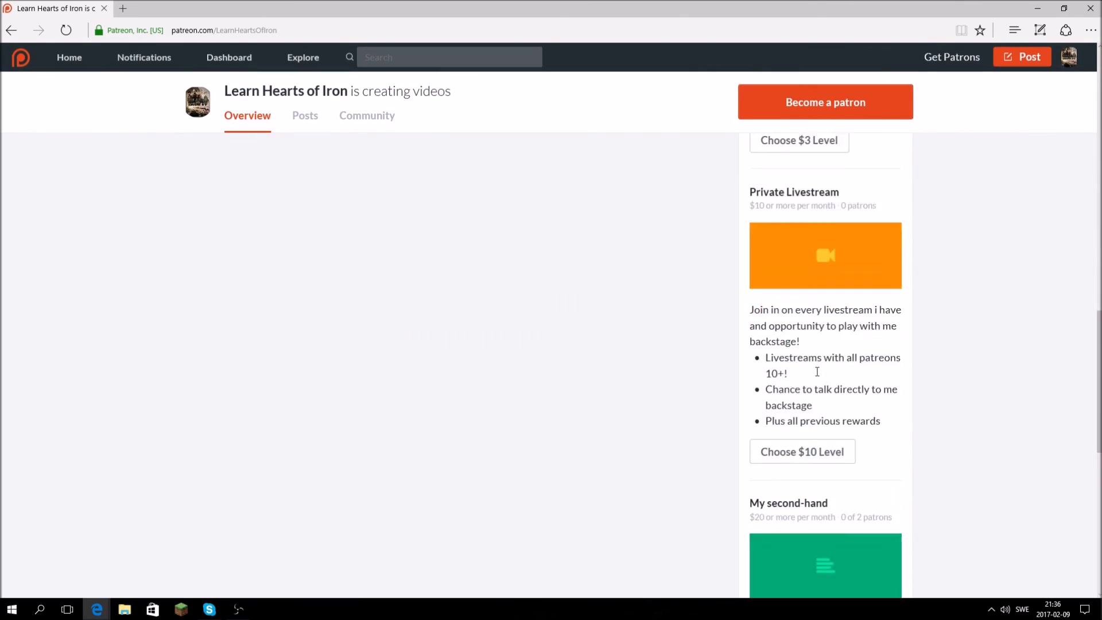
{"action": "scroll", "coordinate": [825, 237], "scroll_direction": "down", "scroll_amount": 4}
Highlight a $20 tier perk and choose the $20 My second-hand level.
{"action": "left_click_drag", "start_coordinate": [766, 426], "coordinate": [807, 442]}
{"action": "left_click", "coordinate": [802, 489]}
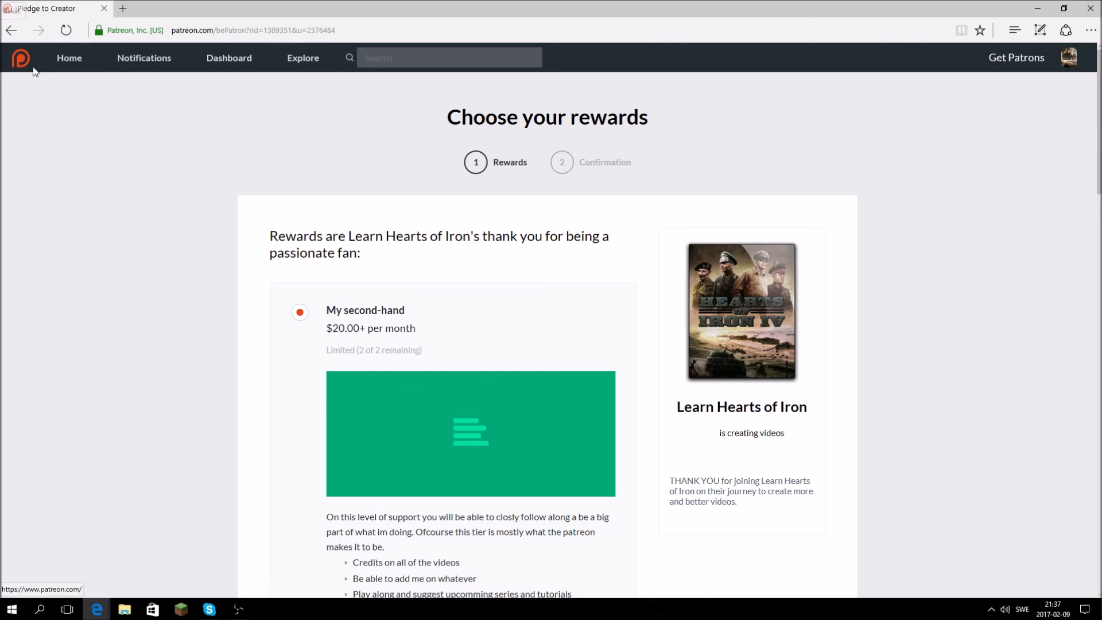
Go back from the Choose your rewards page using the browser Back button.
{"action": "left_click", "coordinate": [14, 28]}
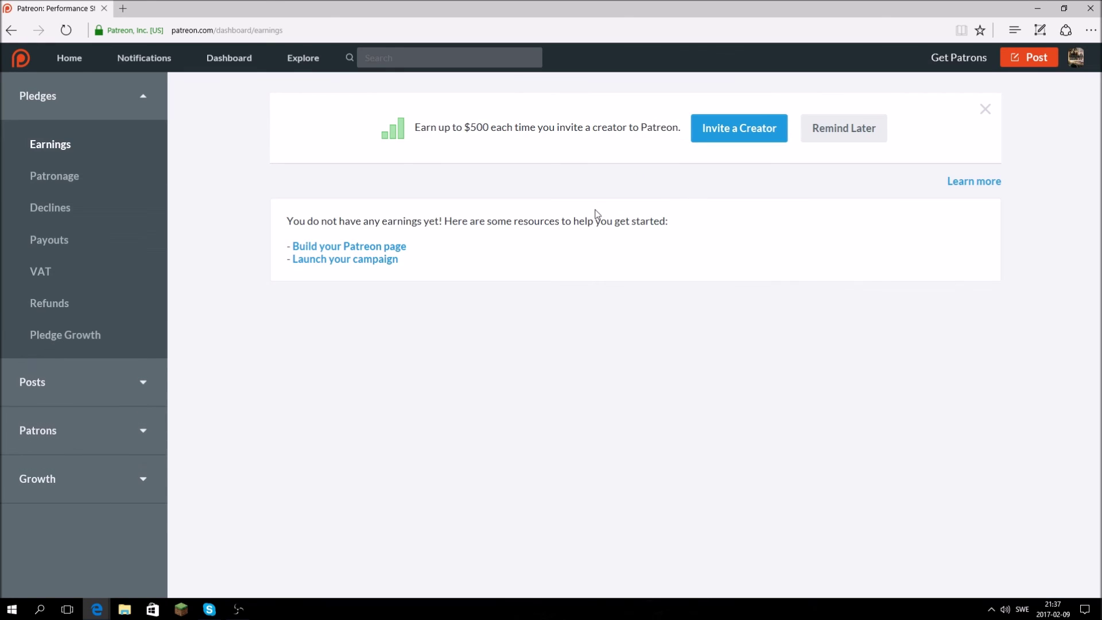
Return to the Patreon Home feed via the top-bar logo.
{"action": "left_click", "coordinate": [15, 60]}
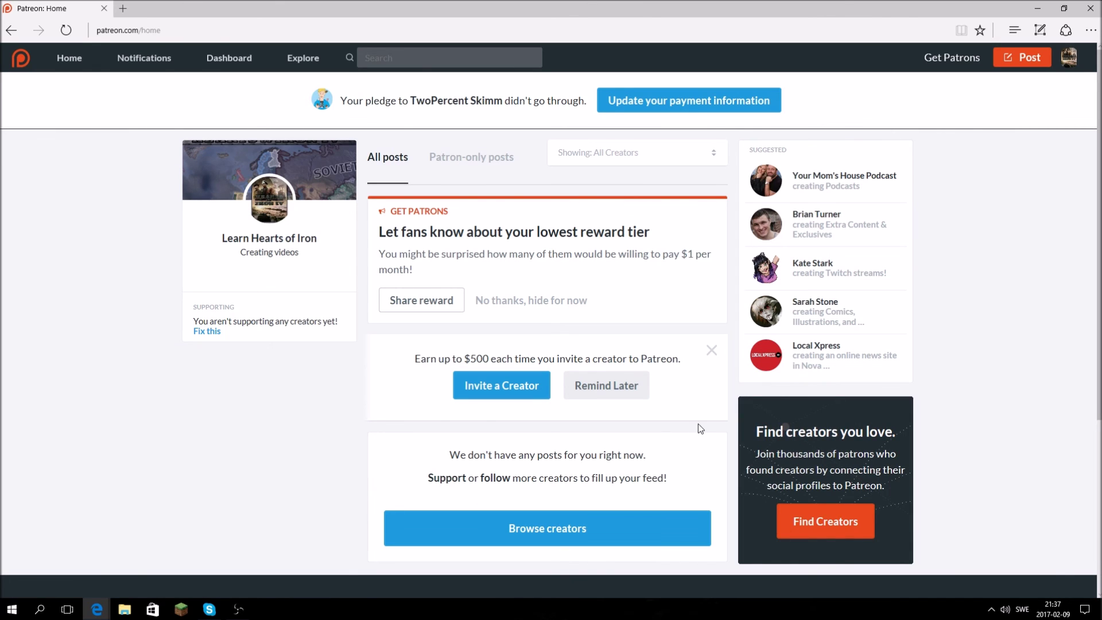
{"action": "scroll", "coordinate": [698, 424], "scroll_direction": "down", "scroll_amount": 1}
{"action": "scroll", "coordinate": [698, 435], "scroll_direction": "down", "scroll_amount": 1}
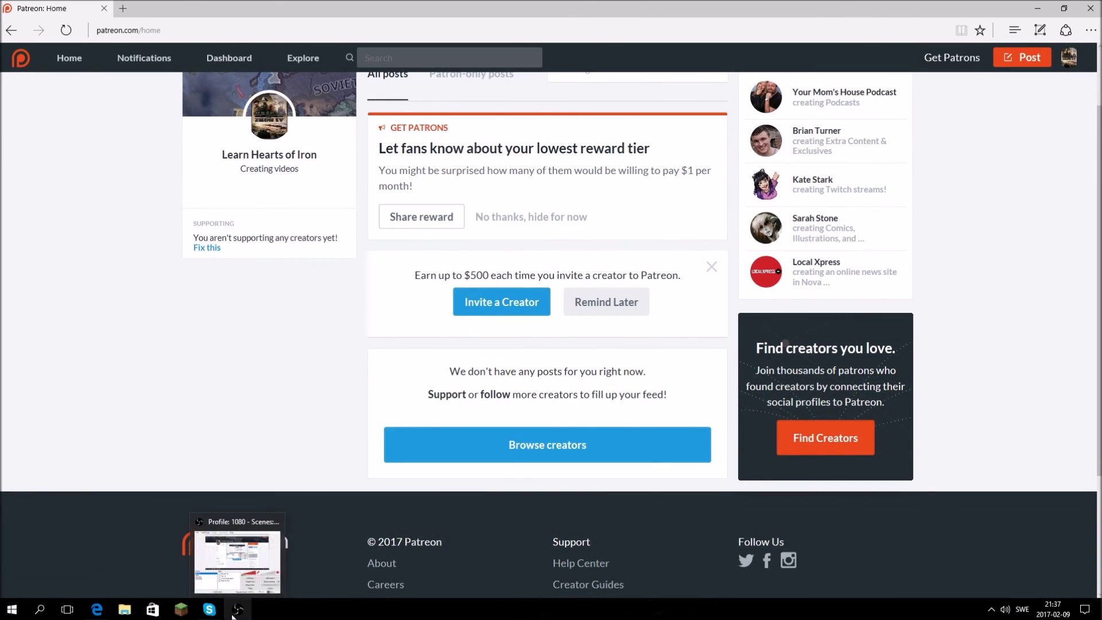